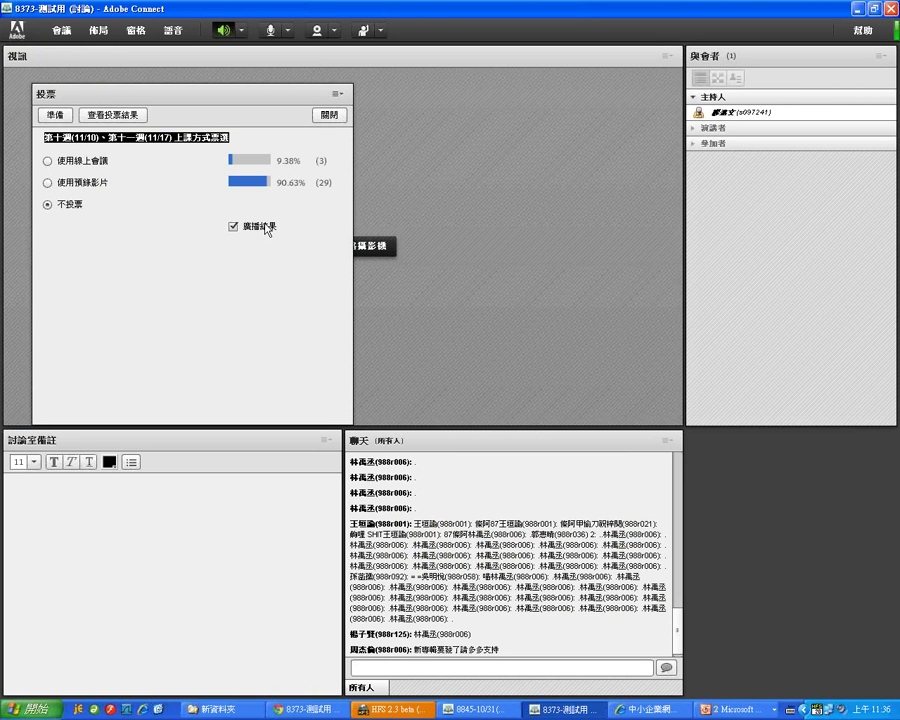
Close the poll on the week 10 and 11 class format and exit the 8373-測試用 meeting
click(340, 117)
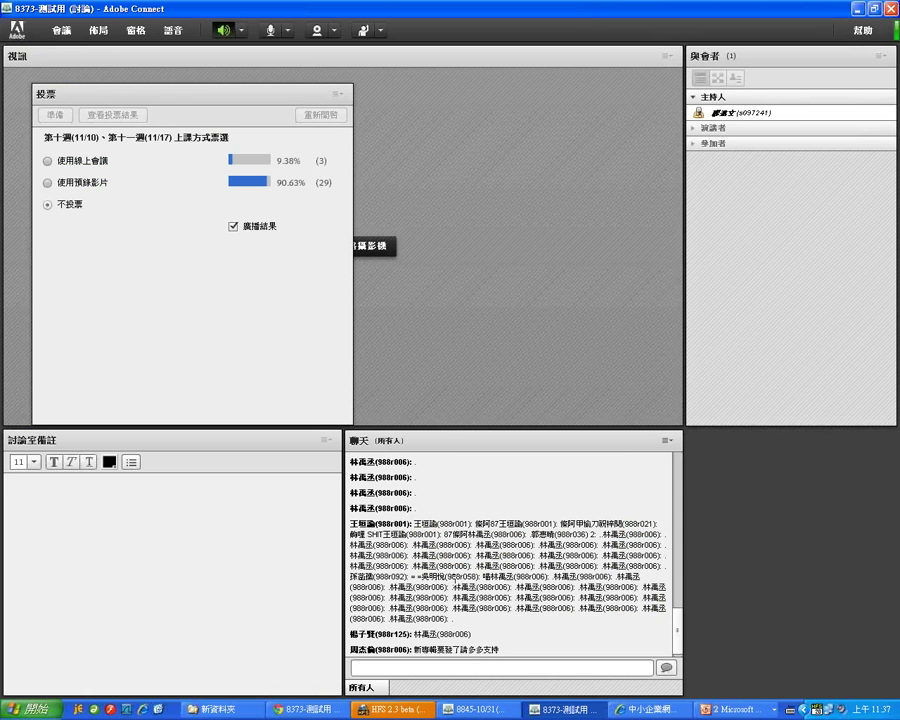
click(893, 10)
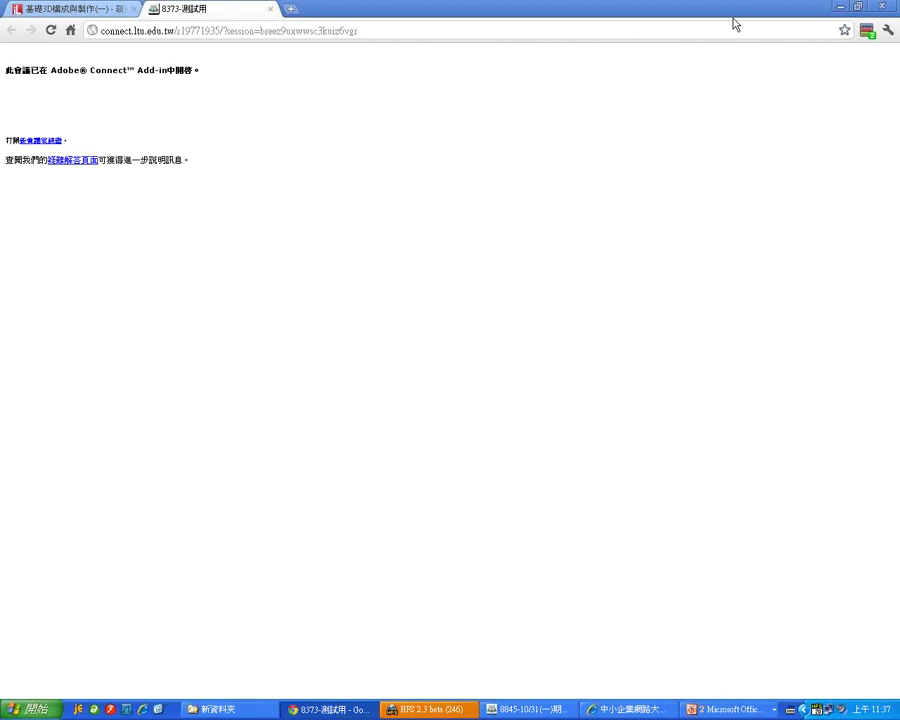
Switch to the (夜四視傳3A) 動態視覺媒體設計 course and open its 線上會議 list
click(80, 12)
click(130, 135)
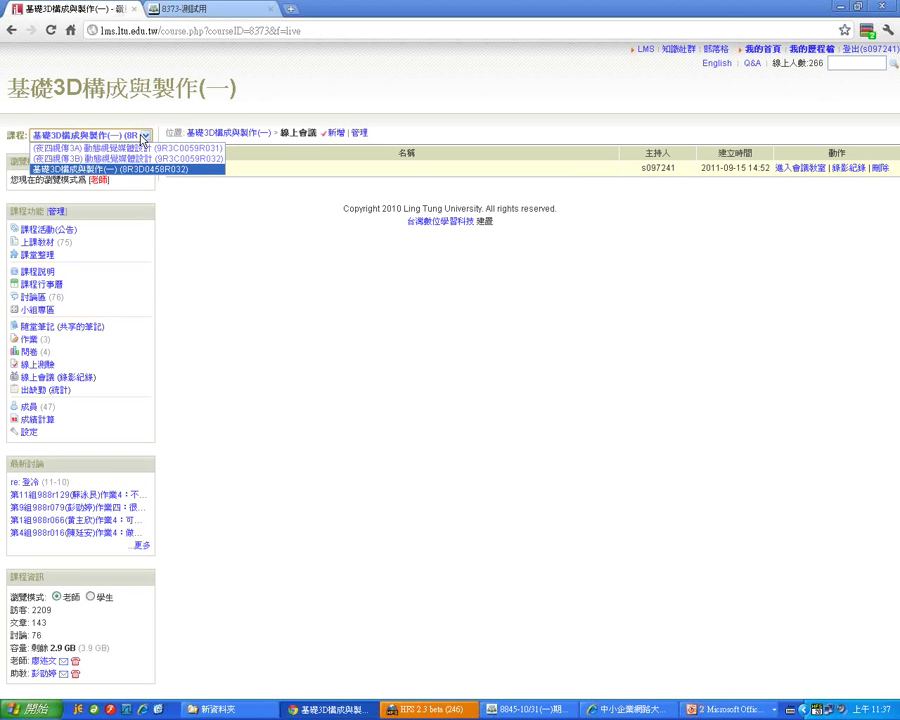
click(133, 159)
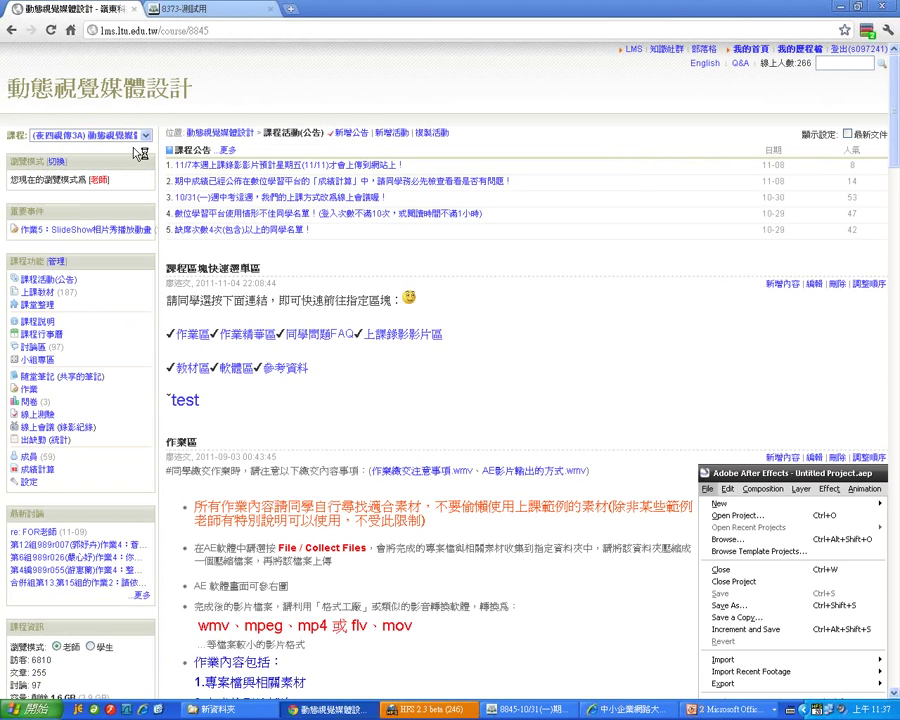
click(42, 428)
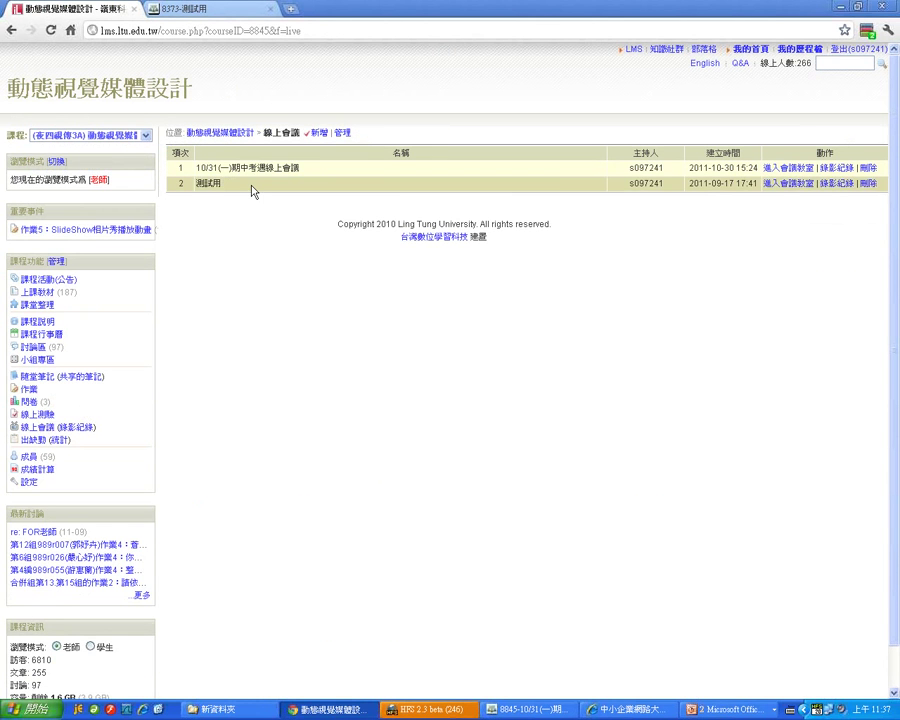
Add a new online meeting named "test" to the course
click(319, 133)
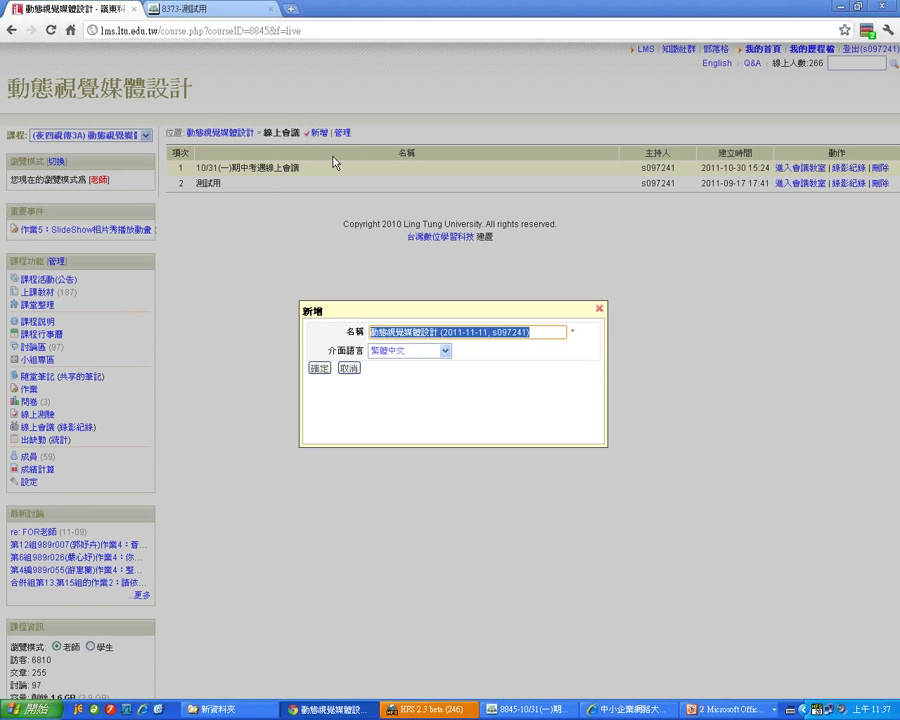
key(BackSpace)
text(test)
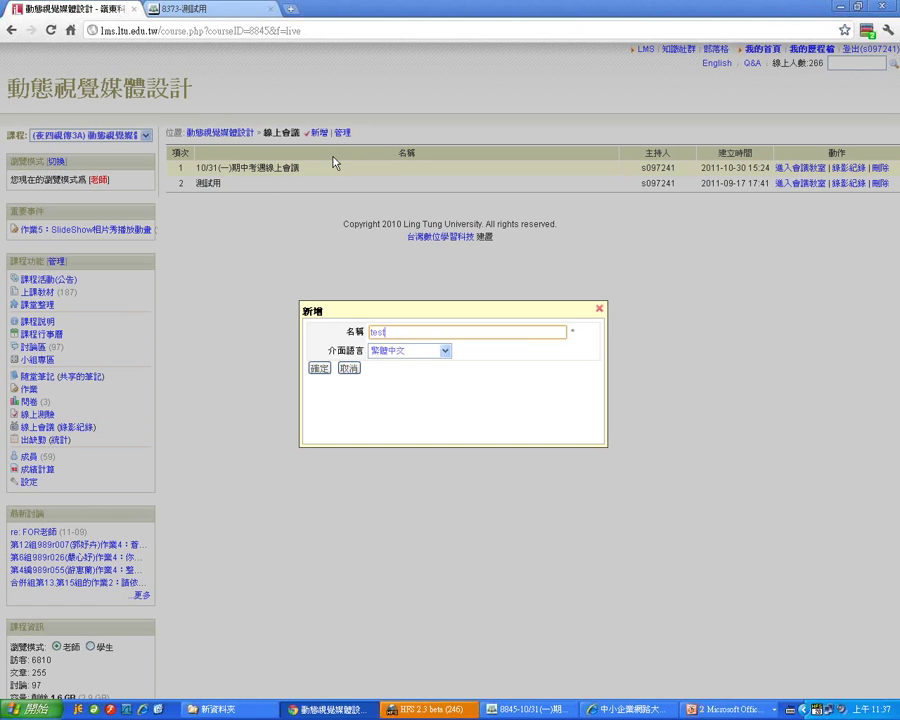
click(319, 369)
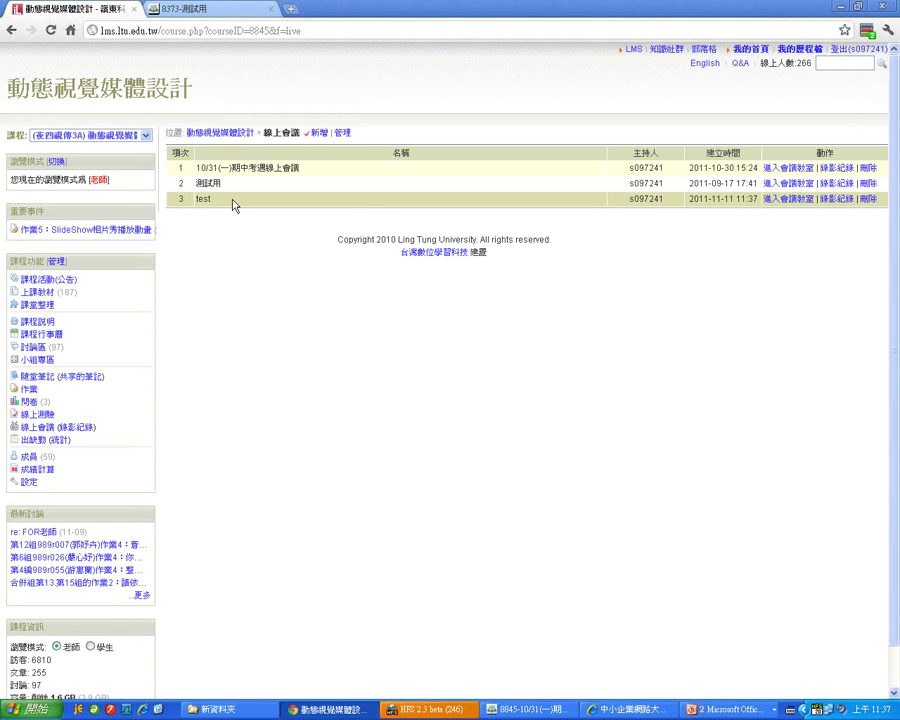
Enter the test meeting room and copy the meeting's web address from the browser
click(775, 200)
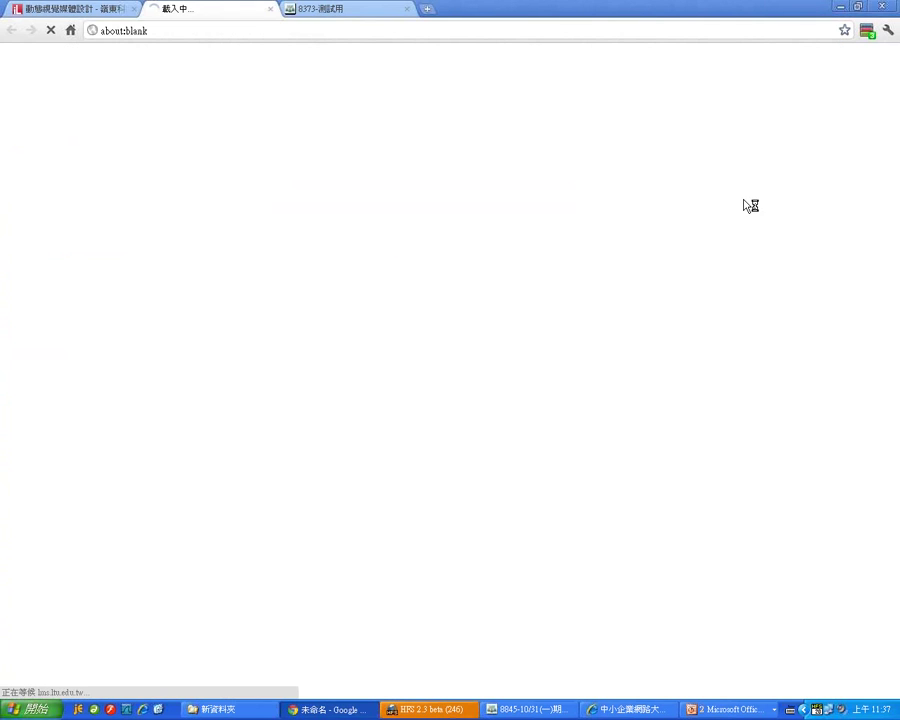
click(374, 30)
right_click(343, 36)
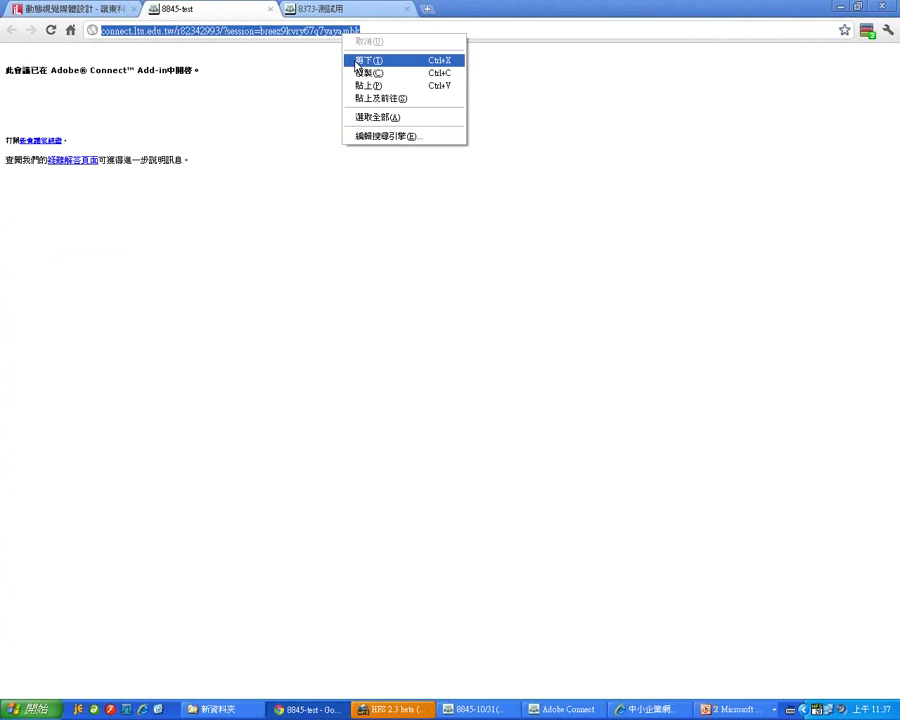
click(361, 73)
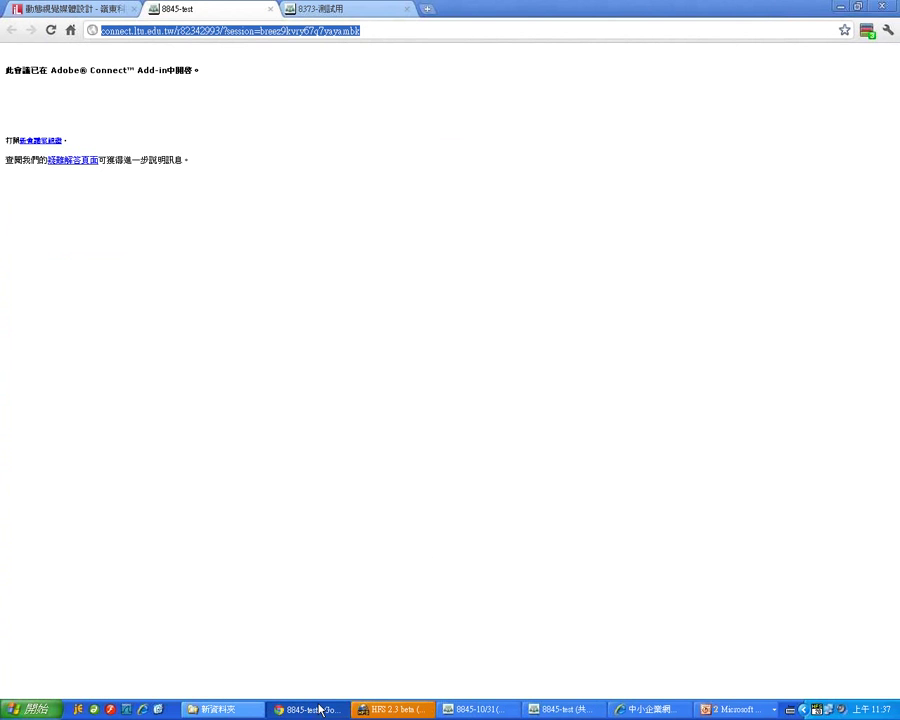
Create a text file named 線上會議 in the D:\新資料夾 folder
click(212, 709)
right_click(613, 464)
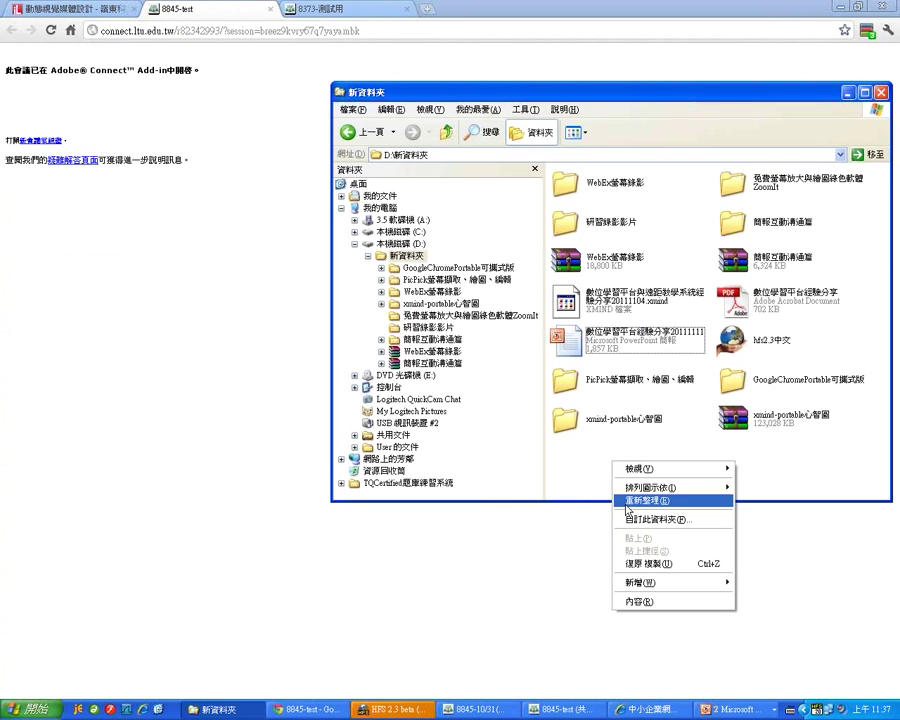
mouse_move(681, 585)
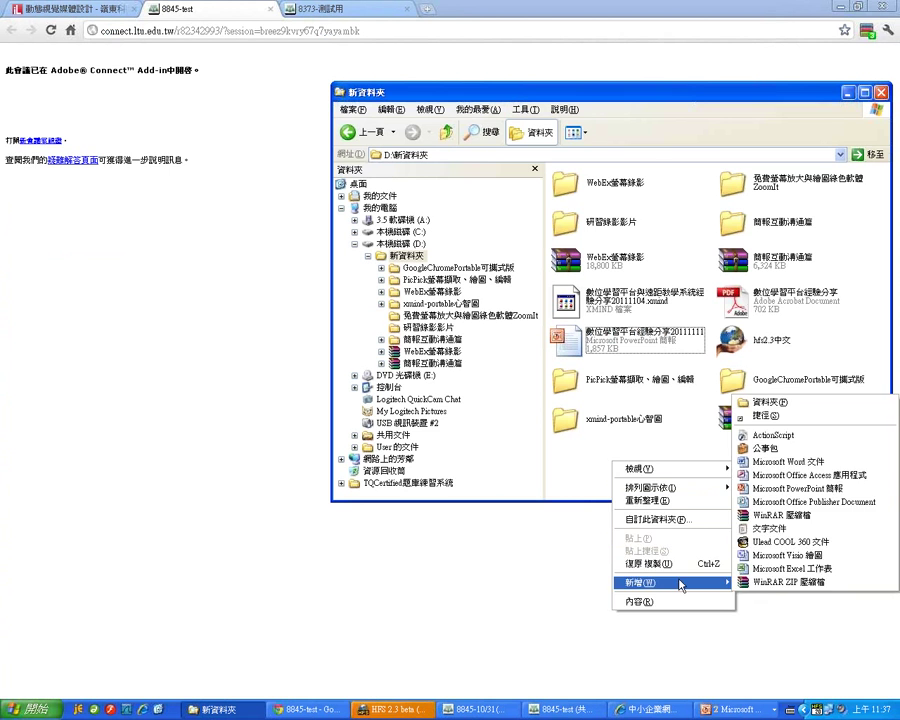
click(769, 528)
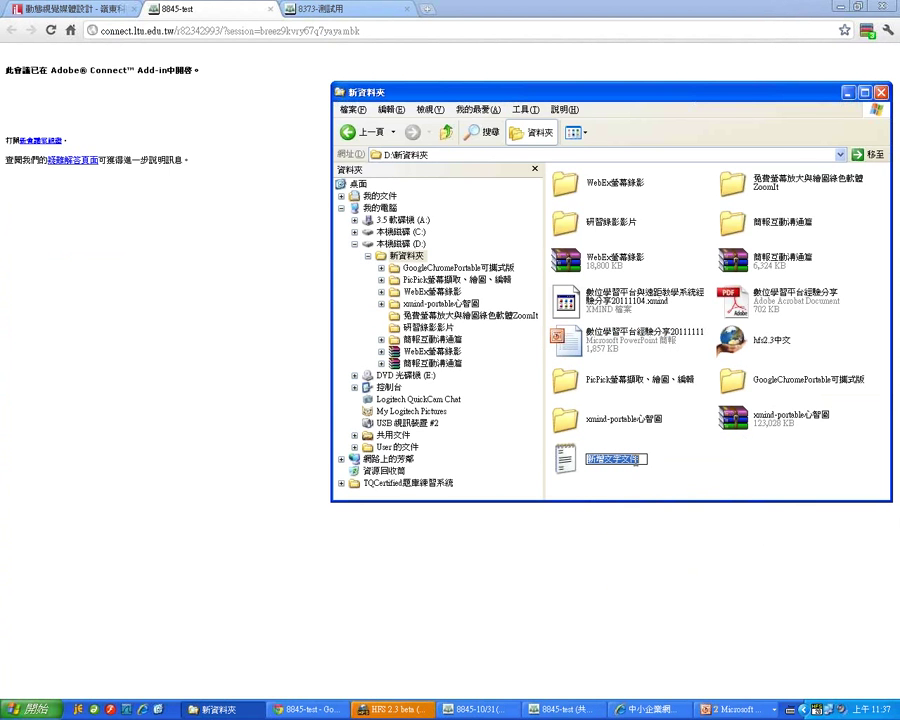
click(793, 706)
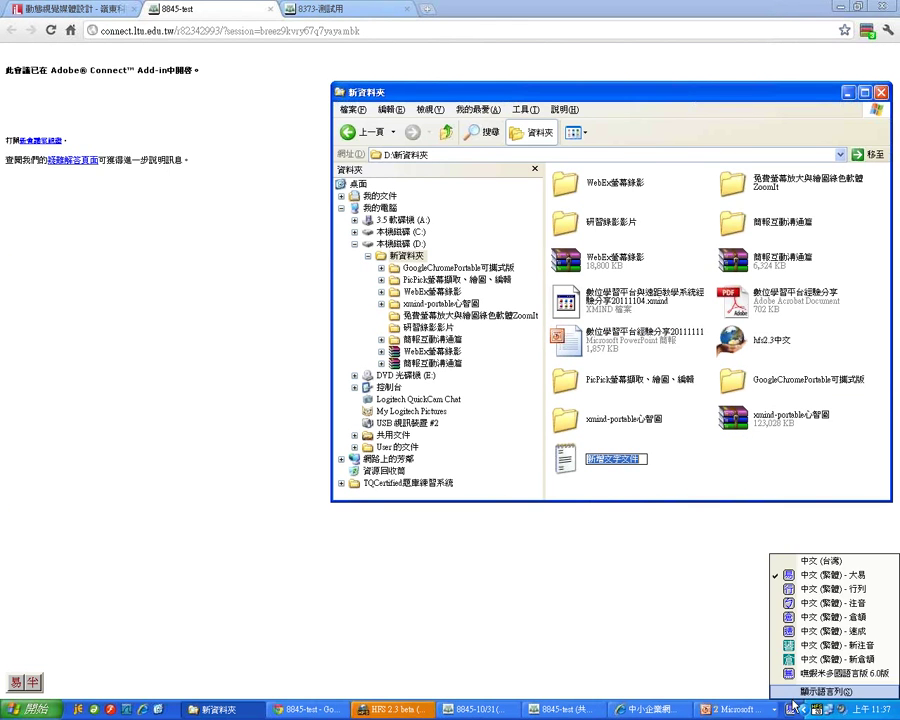
click(795, 674)
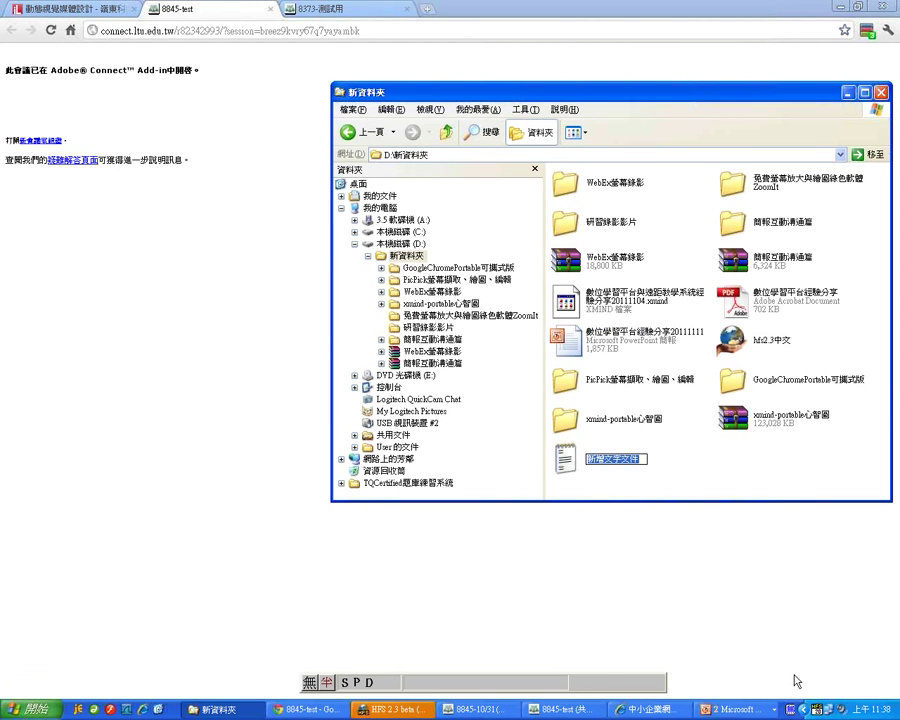
text(線上會)
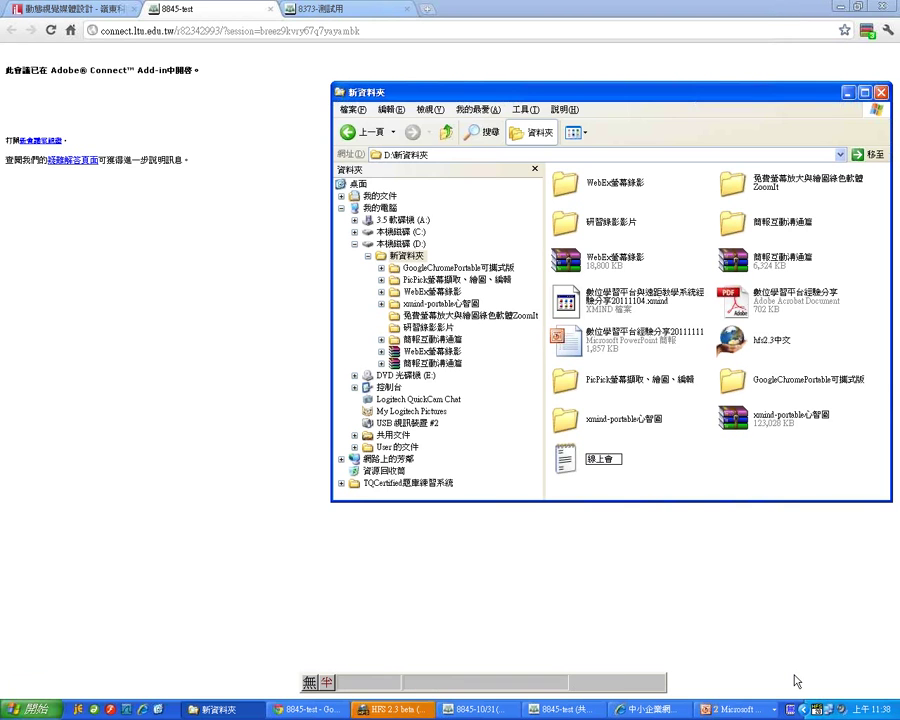
text(議)
key(Return)
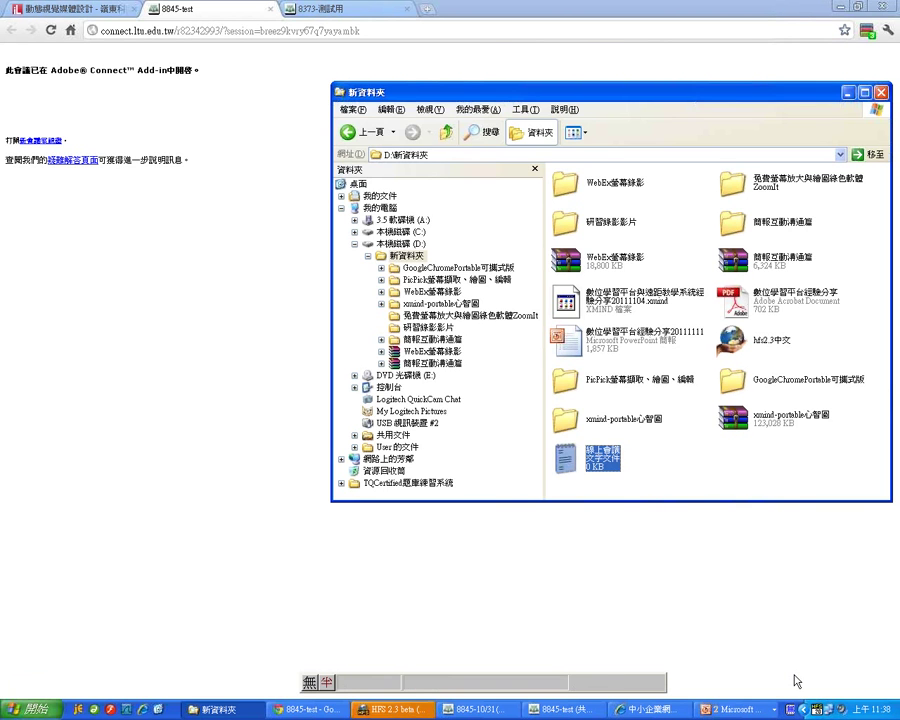
Paste the meeting URL with its session token into the 線上會議 text file, then save and close it
key(Return)
key(ctrl+v)
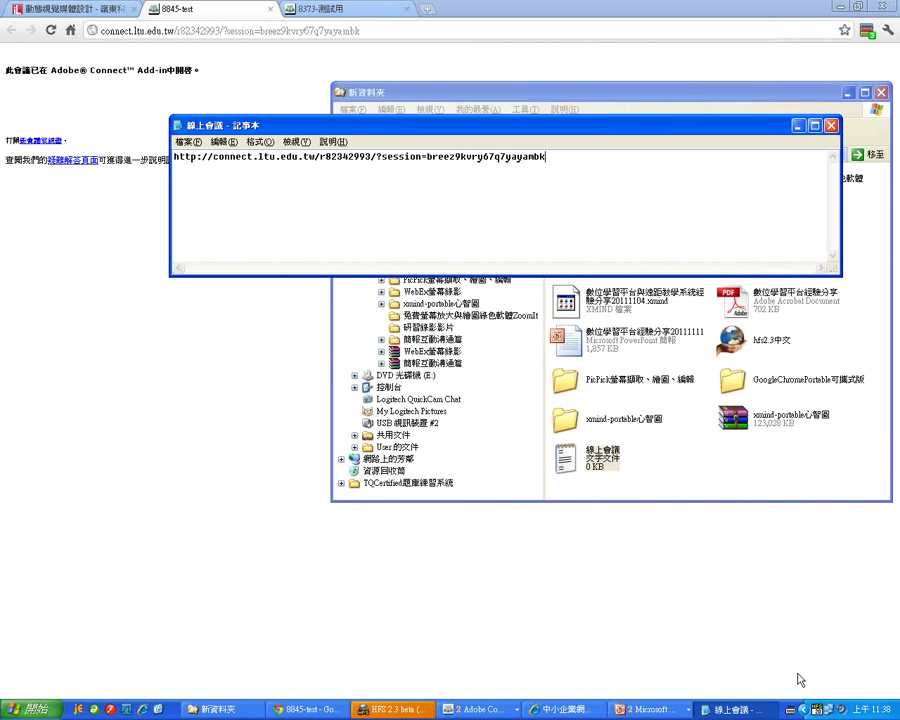
click(830, 126)
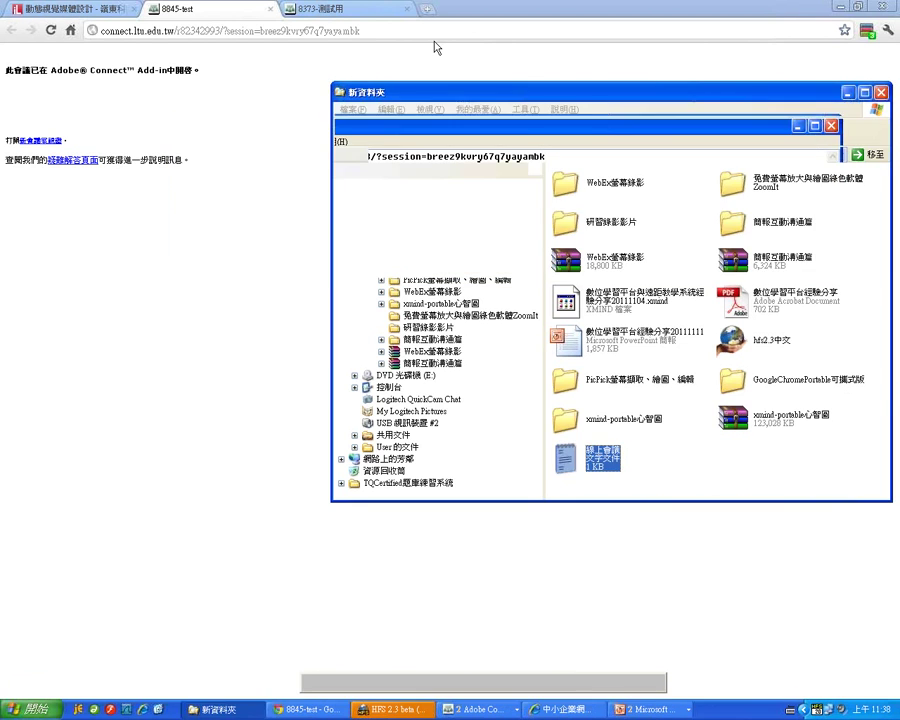
Close the leftover 8373-測試用 browser page, return to the course's meeting list and enter the test meeting room
click(357, 9)
middle_click(357, 9)
click(66, 8)
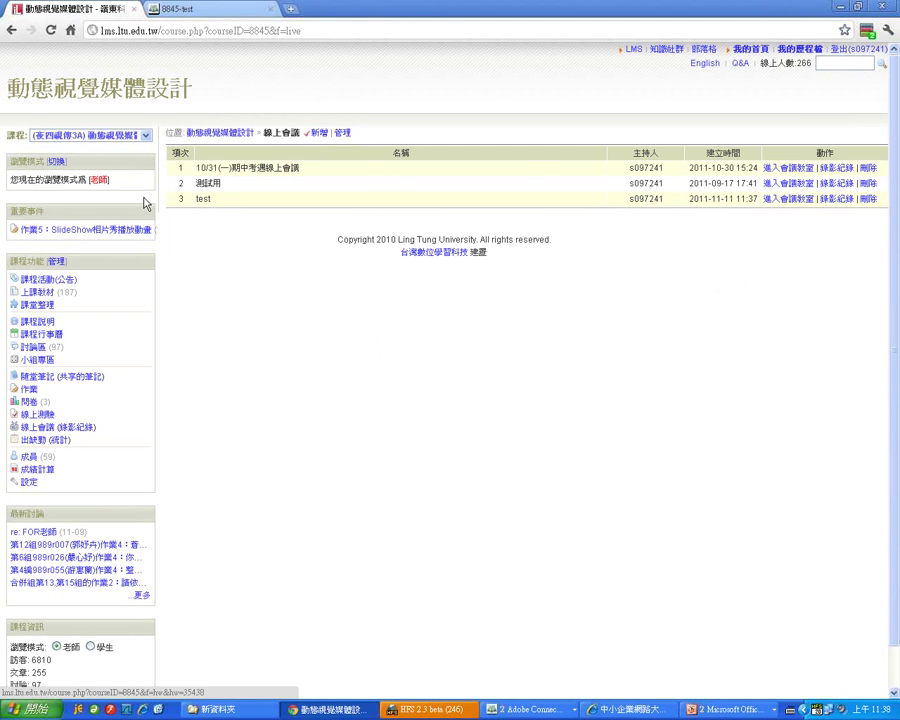
click(776, 199)
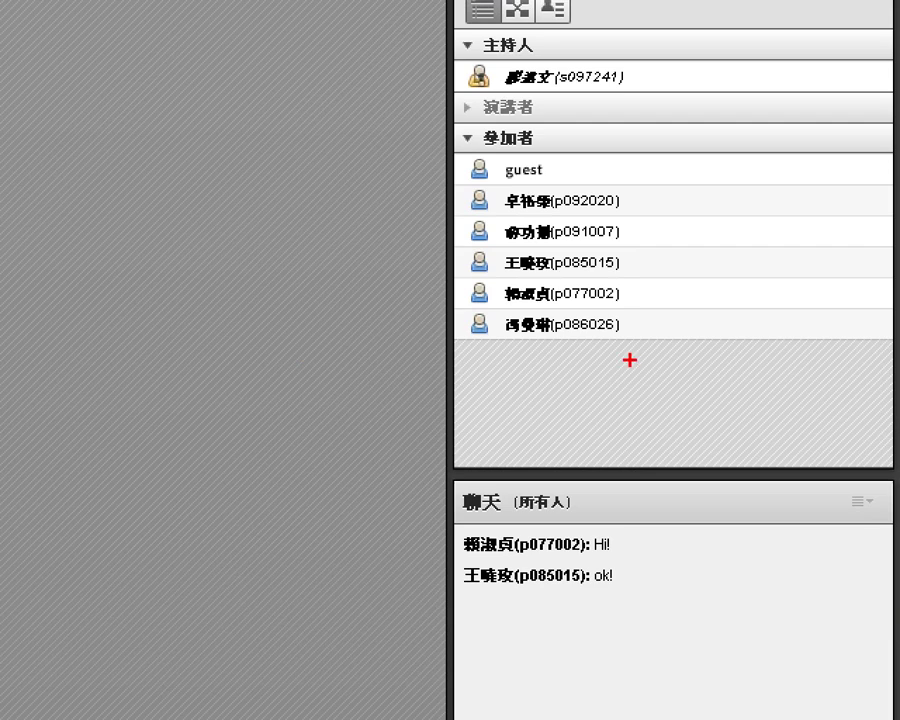
Review the participant list and the attendee status options without choosing a status
drag(466, 157, 463, 353)
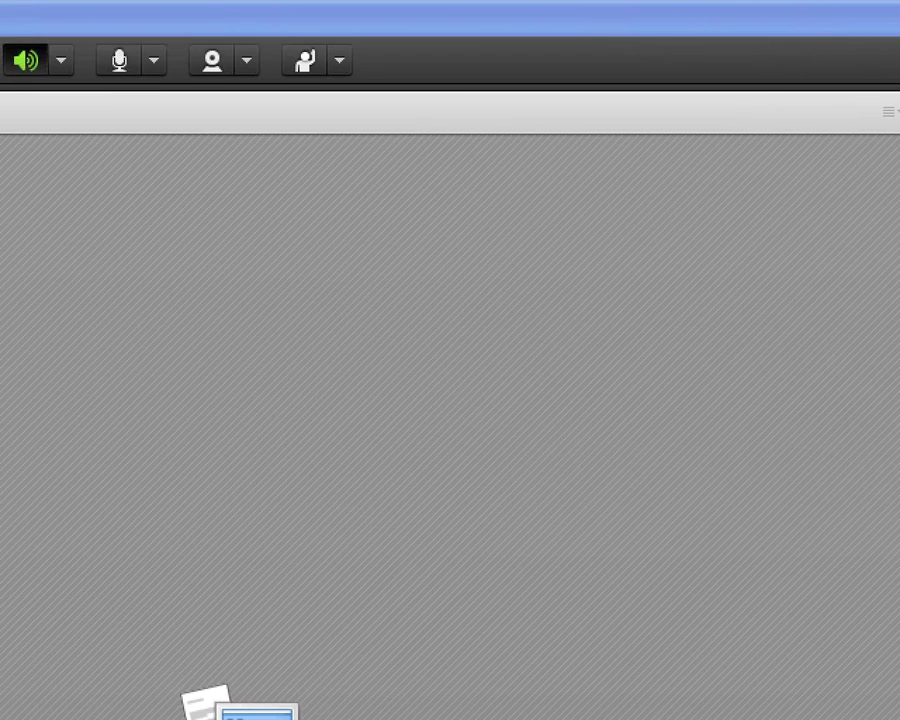
mouse_move(347, 88)
mouse_down()
mouse_move(262, 38)
mouse_move(301, 108)
mouse_up()
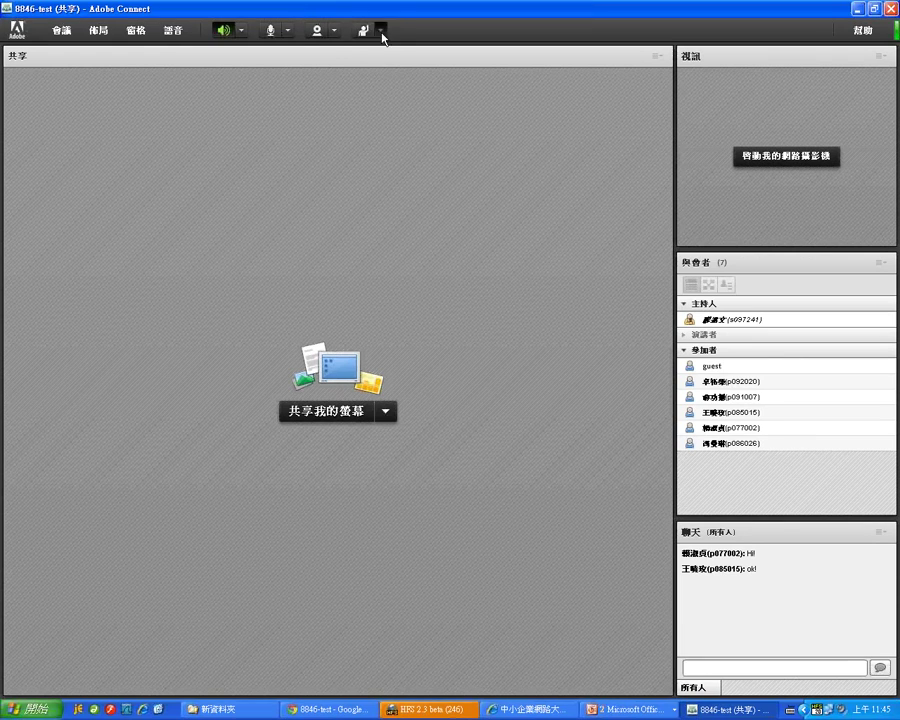
click(381, 31)
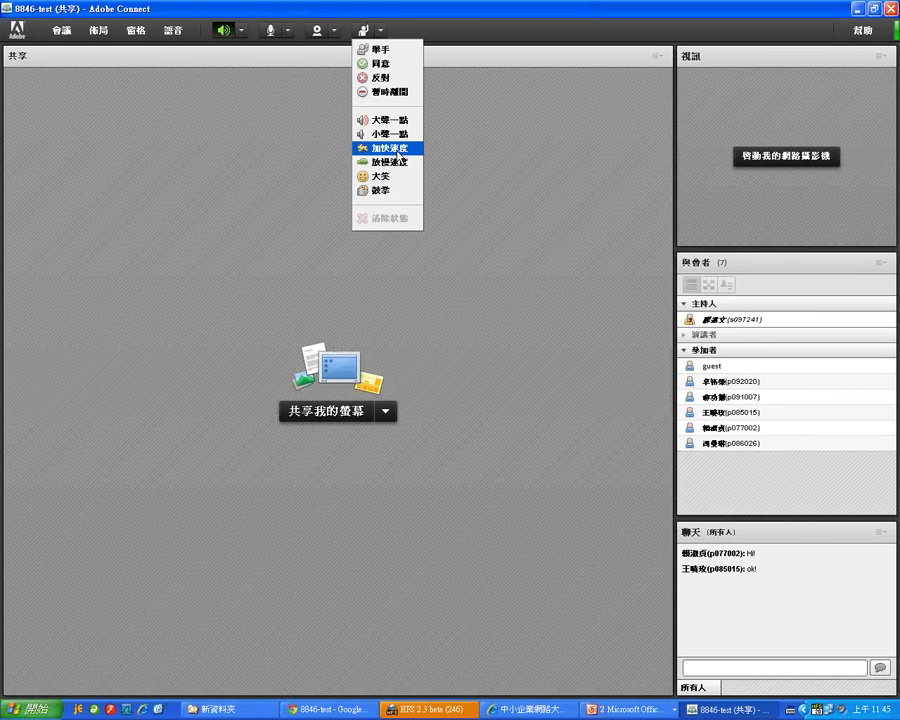
click(753, 497)
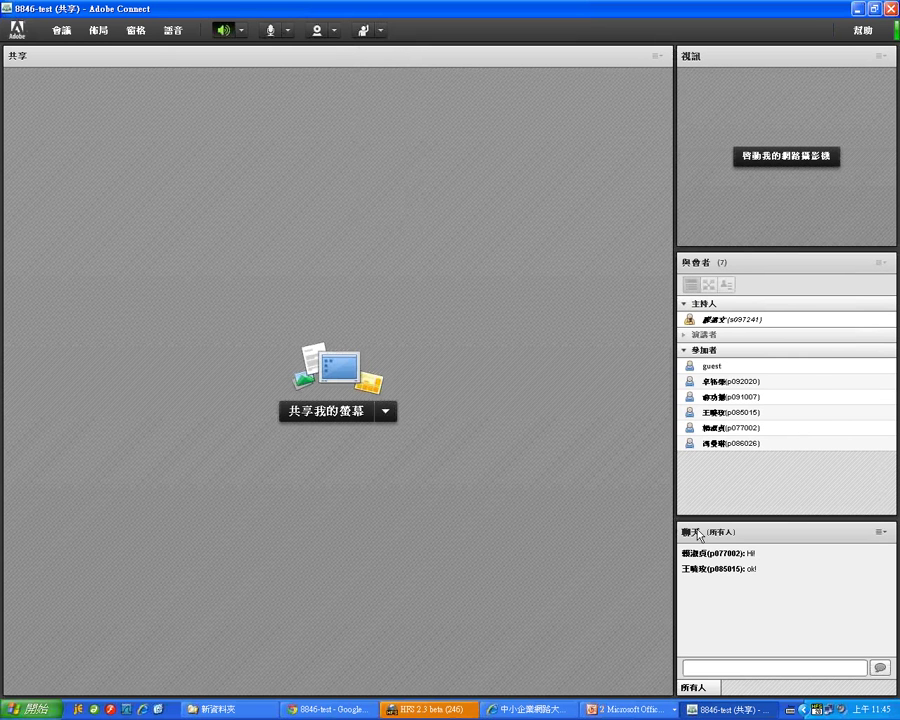
Move the chat pod over the share area and enlarge it up to that area's edge
drag(698, 535, 414, 96)
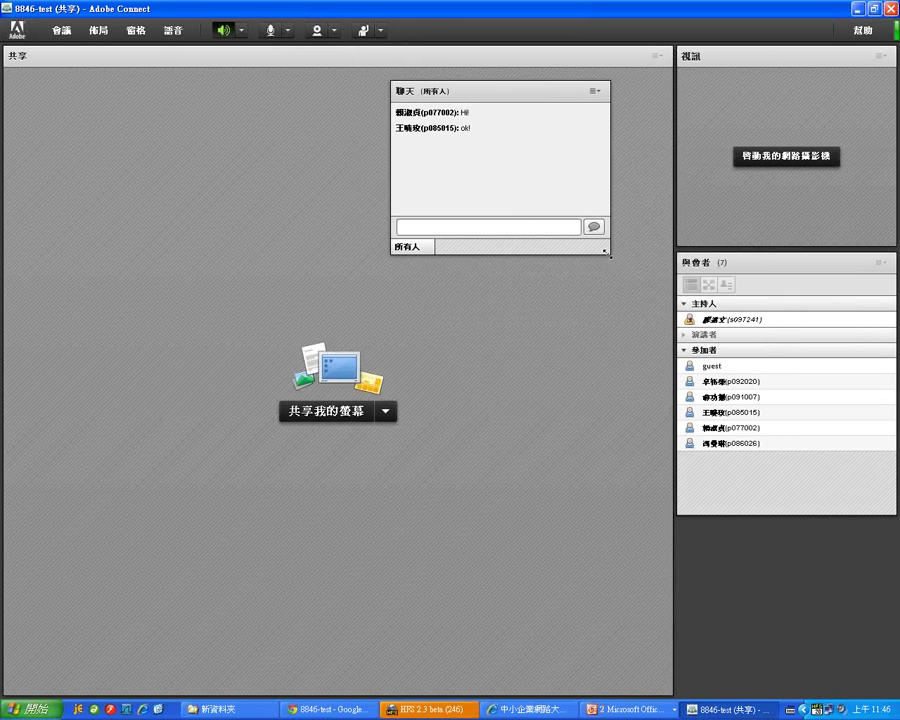
drag(608, 253, 676, 398)
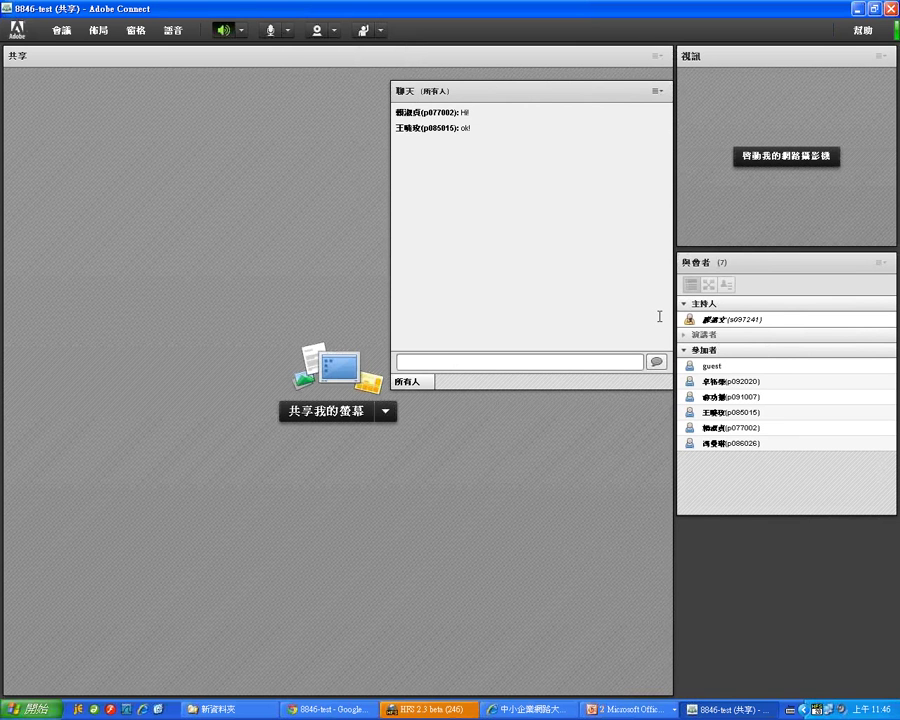
View the options available for the participant listed directly below guest, including private chat, without choosing any
click(722, 386)
mouse_move(723, 388)
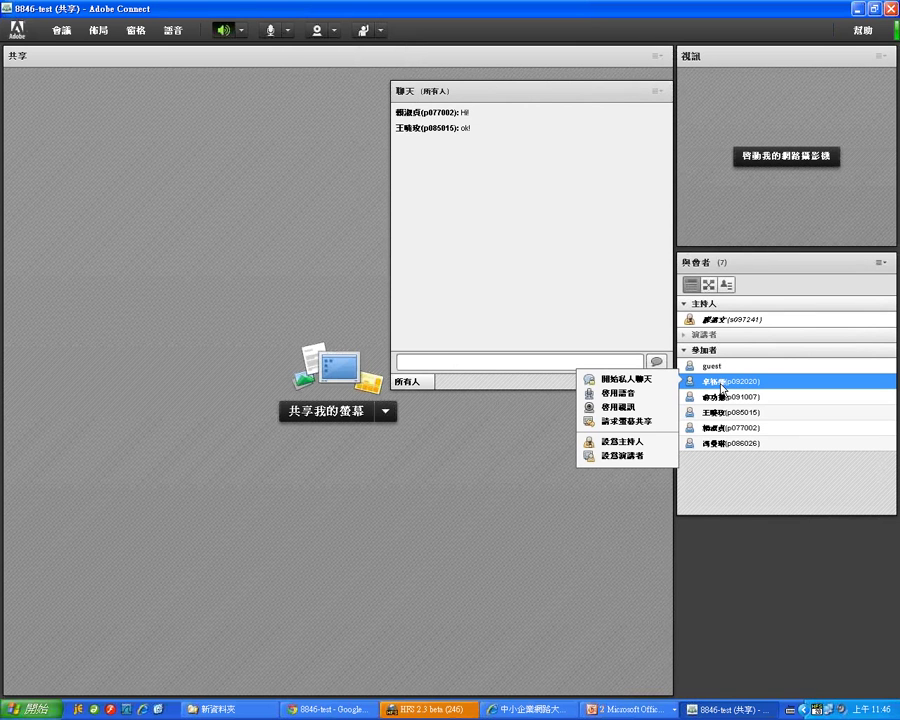
click(522, 363)
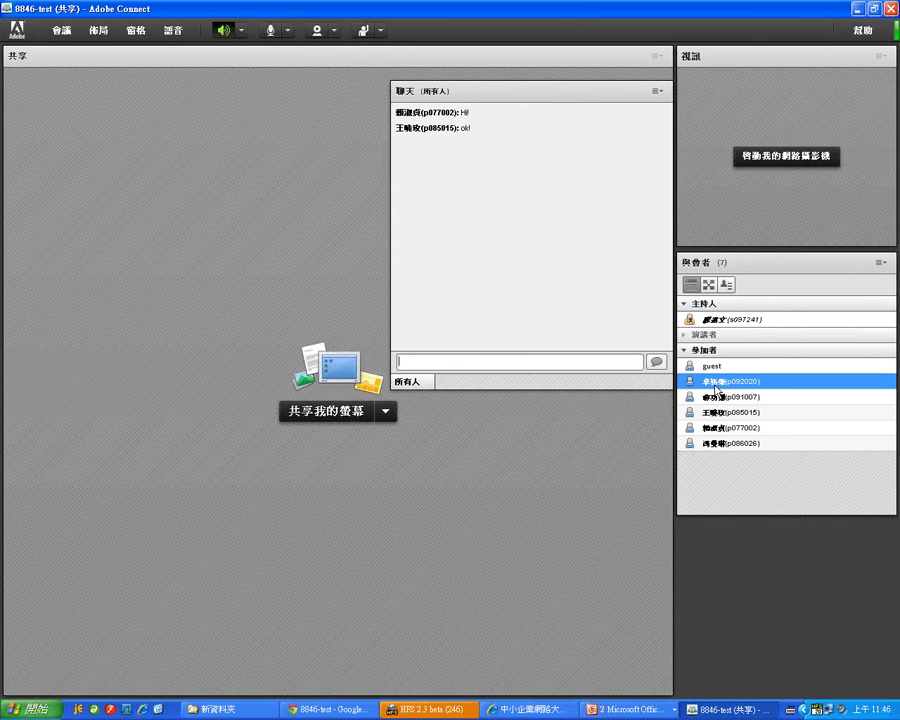
click(688, 381)
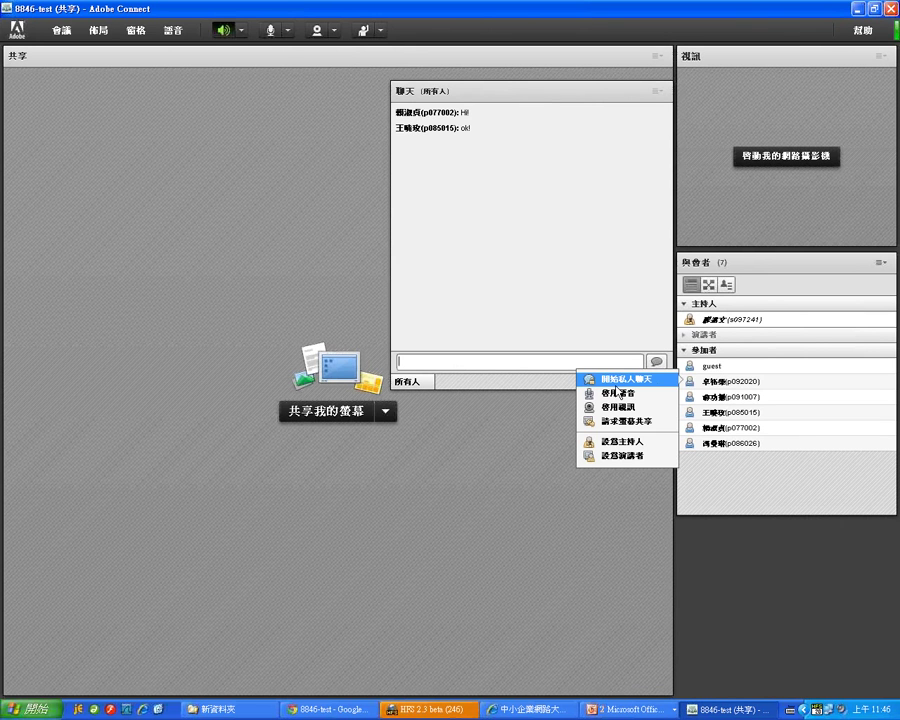
click(530, 184)
Set the chat pod's text size to 14
drag(503, 132, 396, 110)
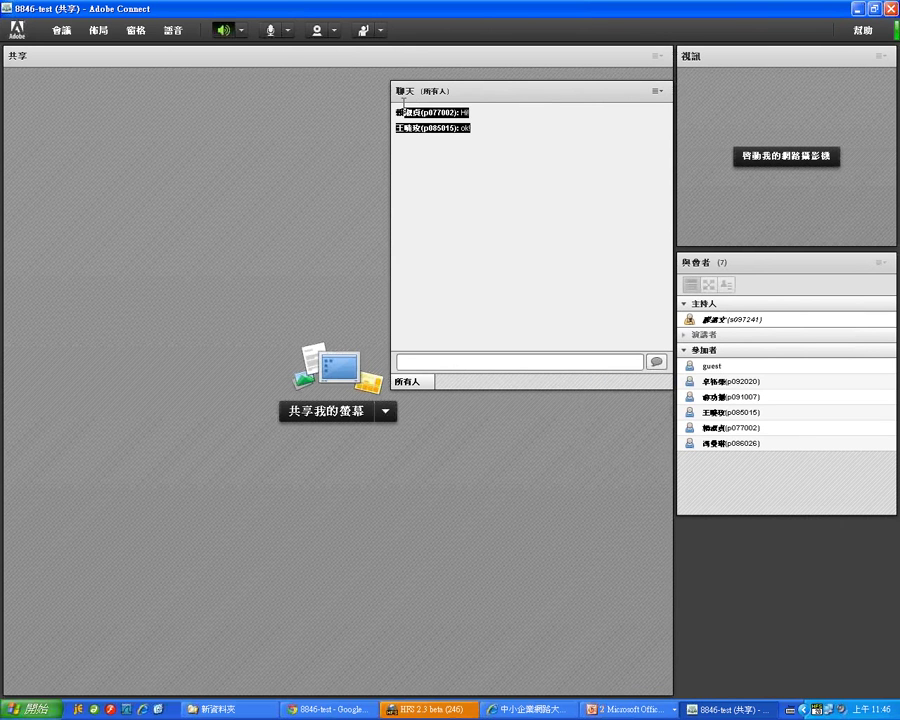
click(557, 172)
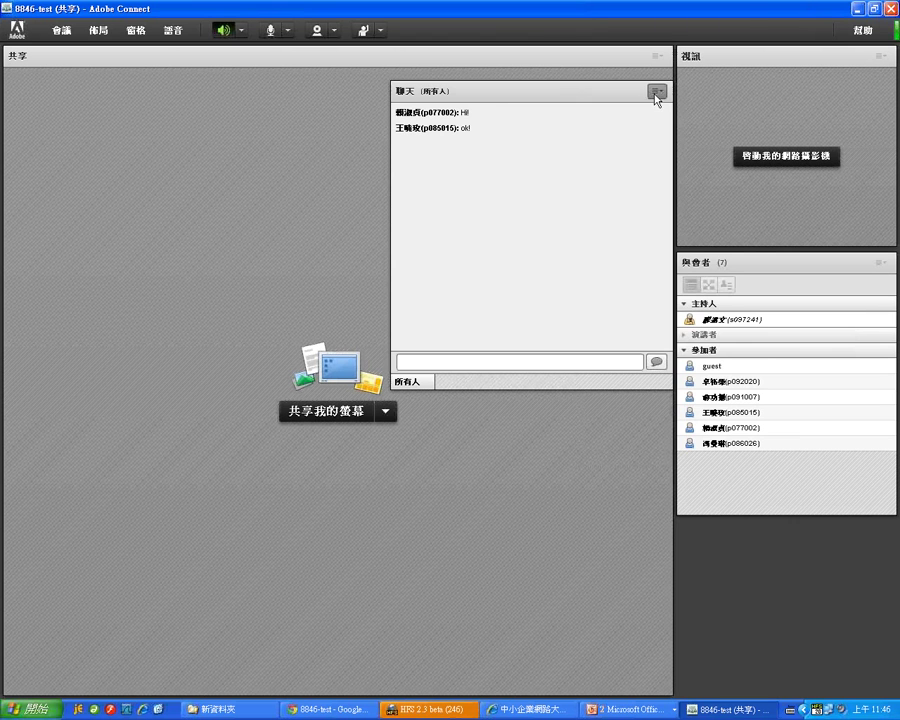
click(656, 92)
mouse_move(627, 208)
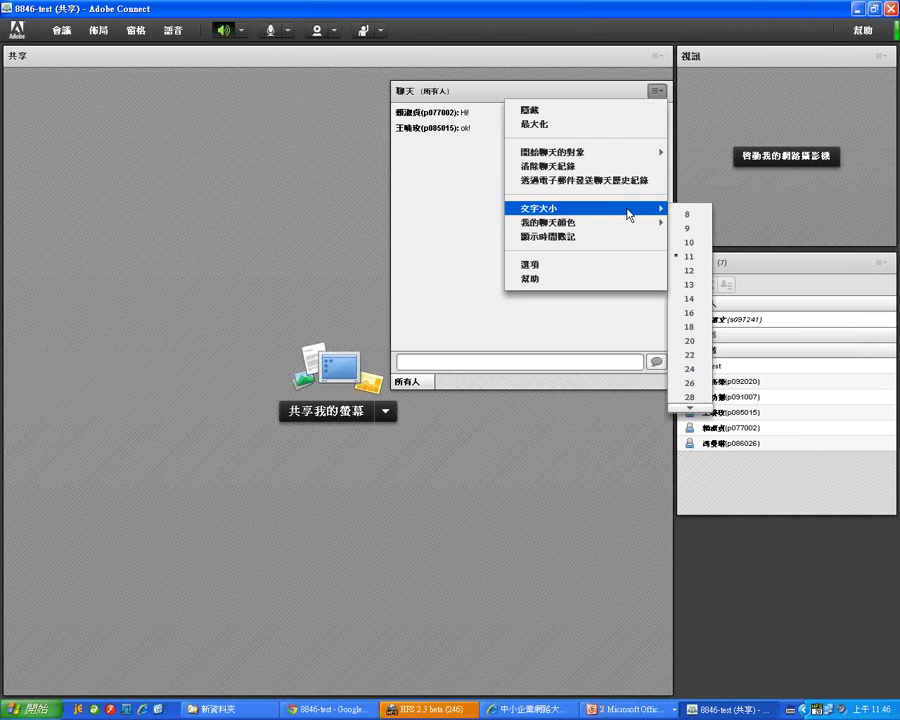
click(690, 298)
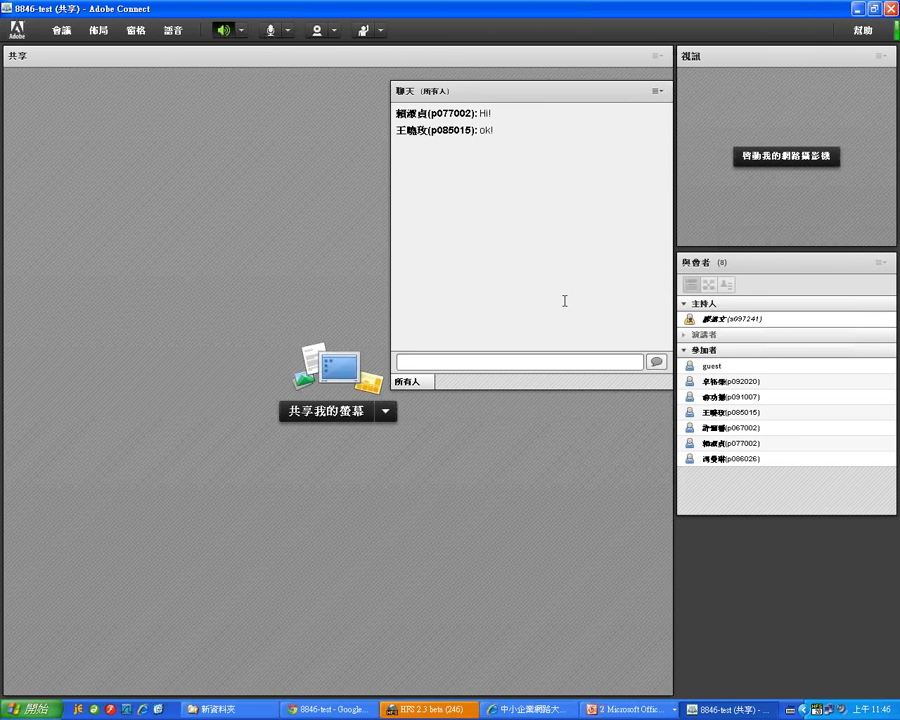
Show the message timestamps in the chat pod and hide them again
click(657, 91)
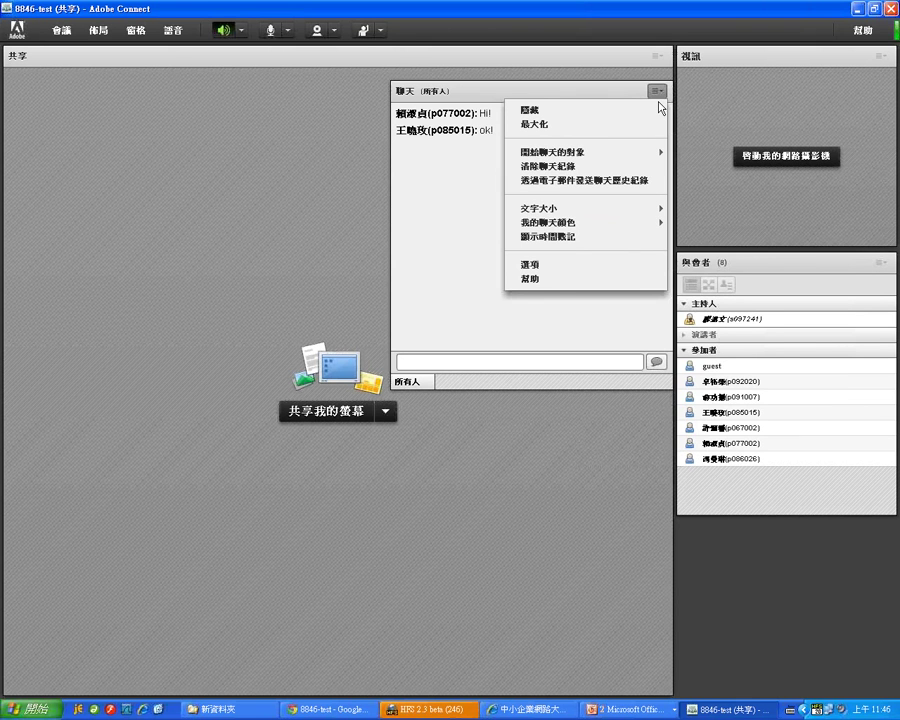
mouse_move(640, 208)
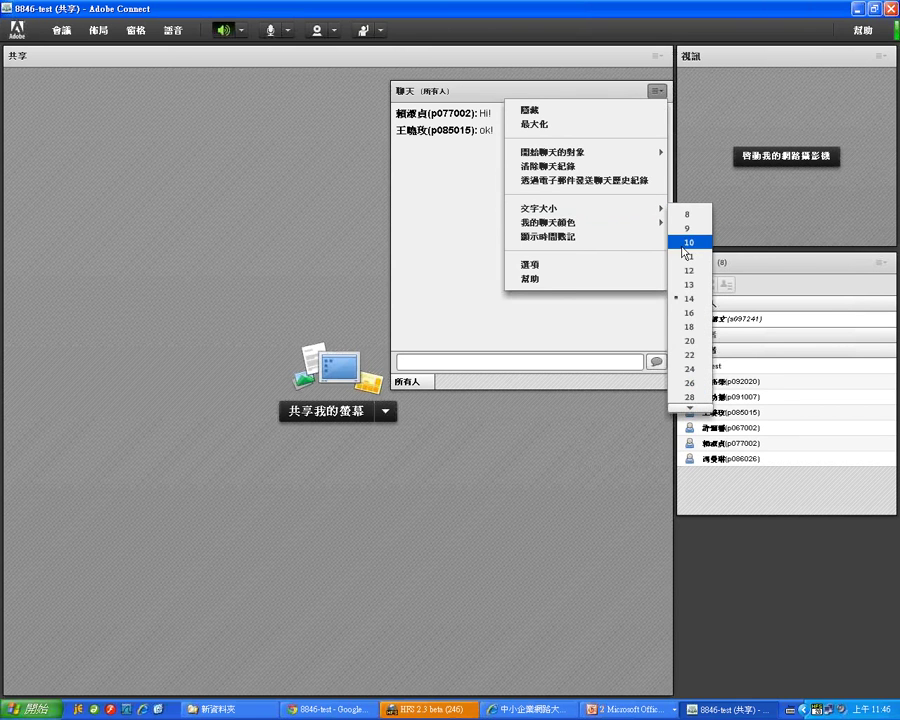
click(615, 236)
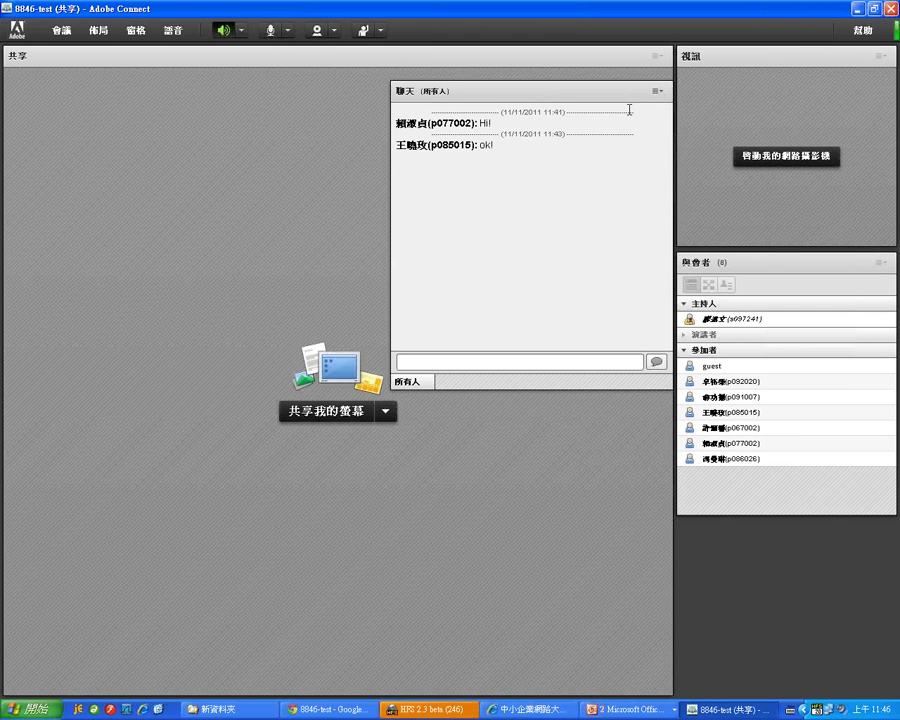
click(657, 91)
click(627, 240)
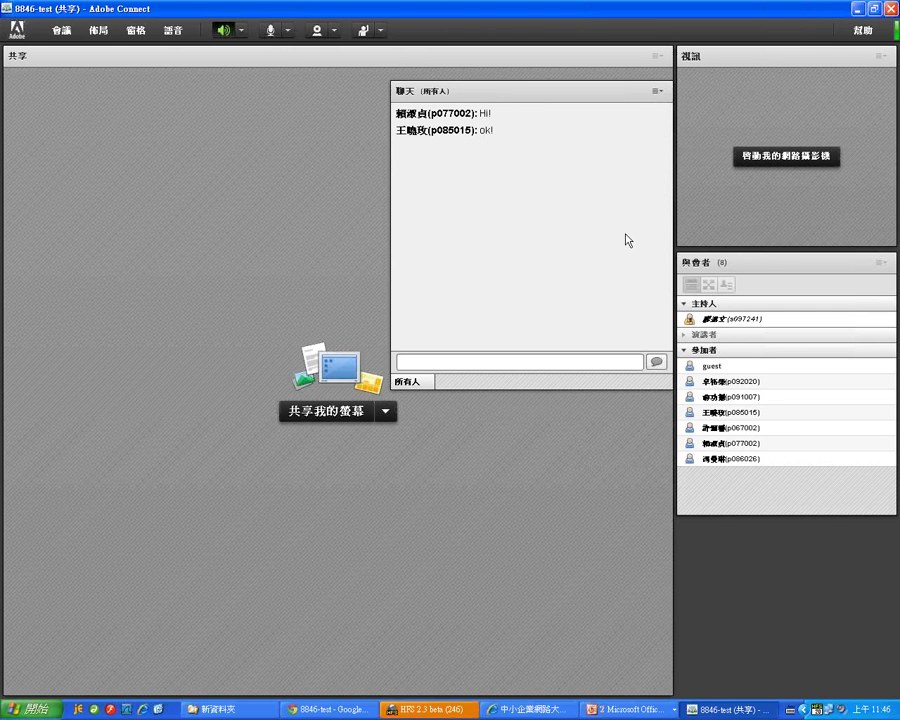
Increase the chat pod's text size and shift the pod slightly within the share area
click(657, 91)
mouse_move(653, 213)
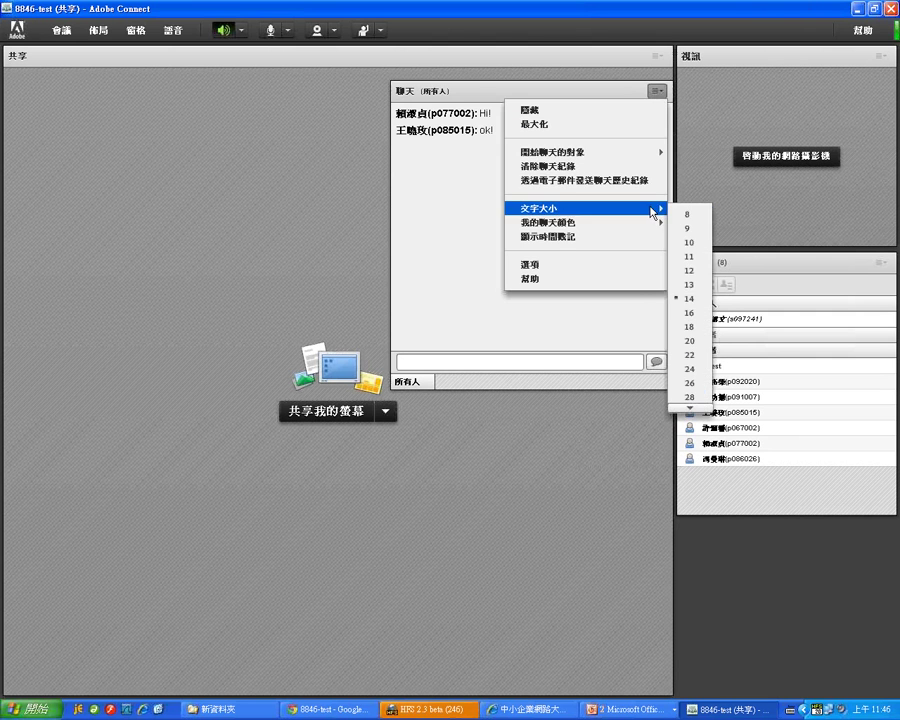
click(690, 298)
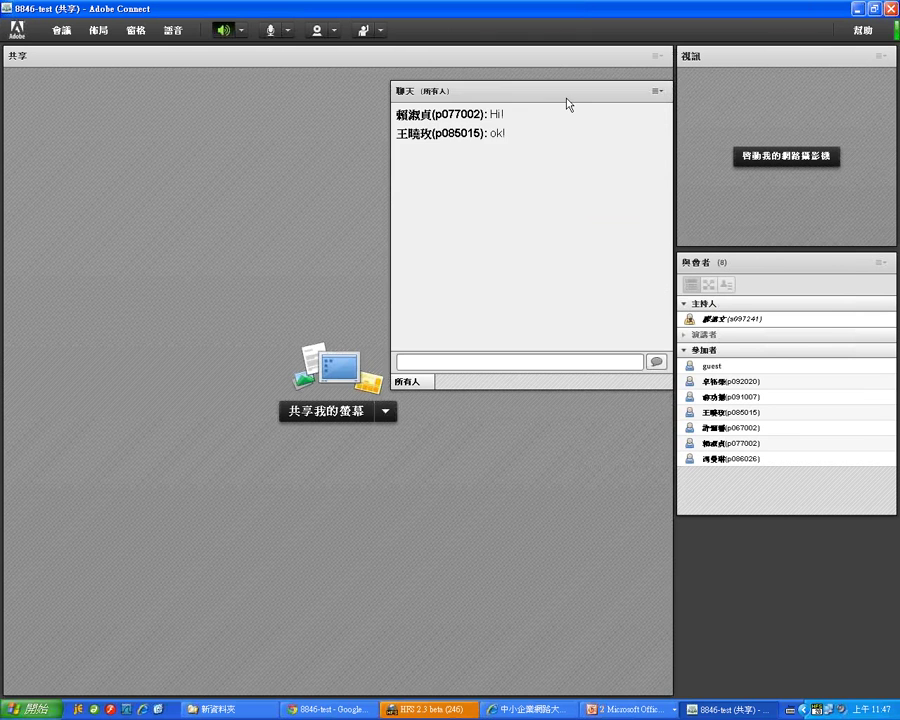
mouse_move(568, 104)
mouse_down()
mouse_move(567, 370)
mouse_move(593, 104)
mouse_move(559, 90)
mouse_up()
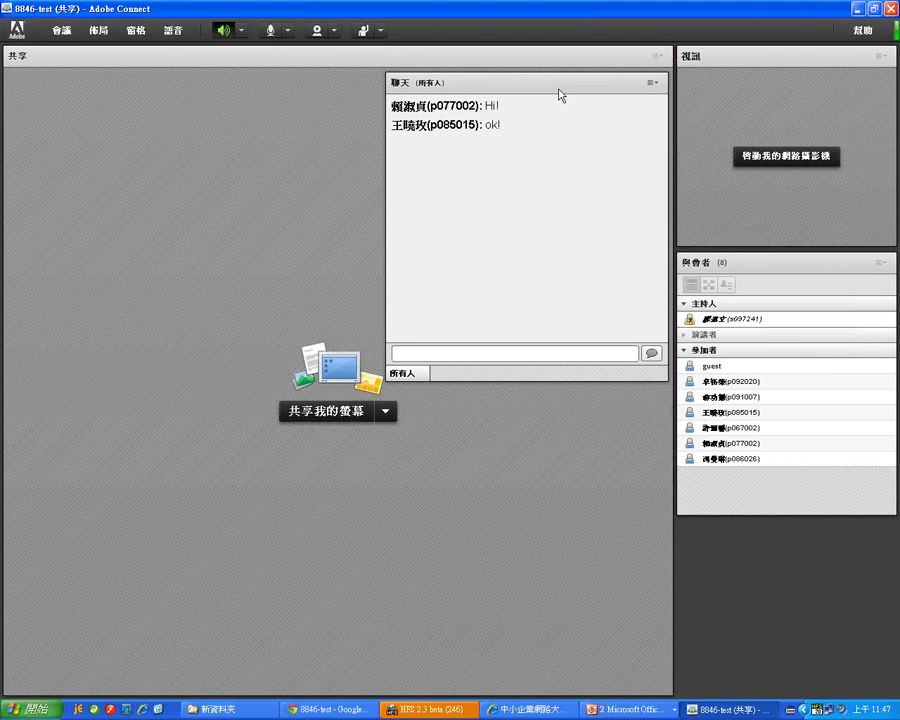
Switch the meeting from the sharing layout to the 討論 (Discussion) layout
click(105, 32)
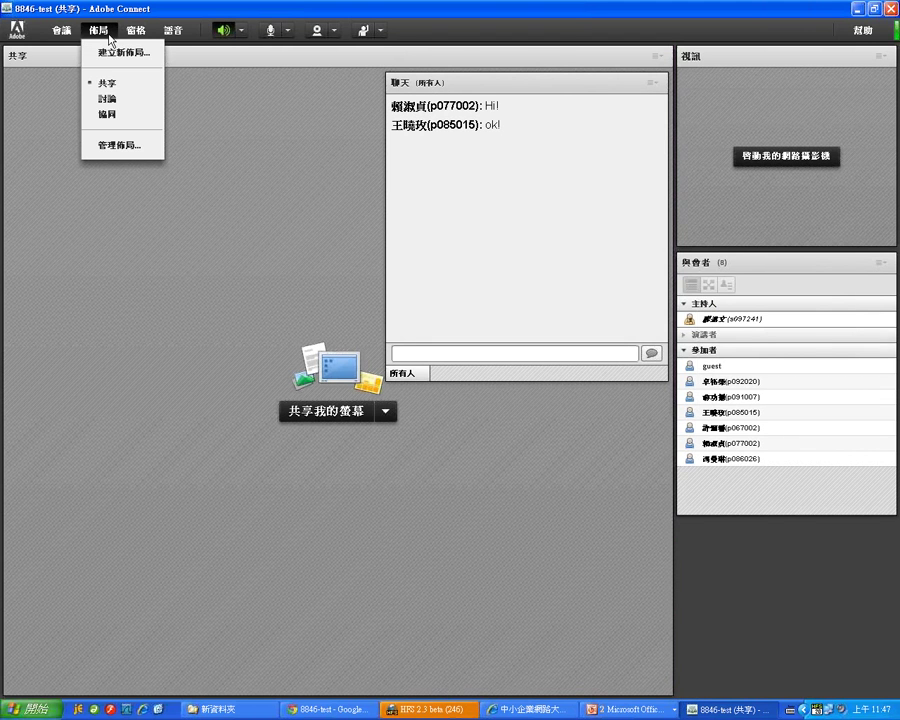
mouse_move(553, 85)
mouse_down()
mouse_move(531, 124)
mouse_move(526, 201)
mouse_move(540, 202)
mouse_move(554, 90)
mouse_up()
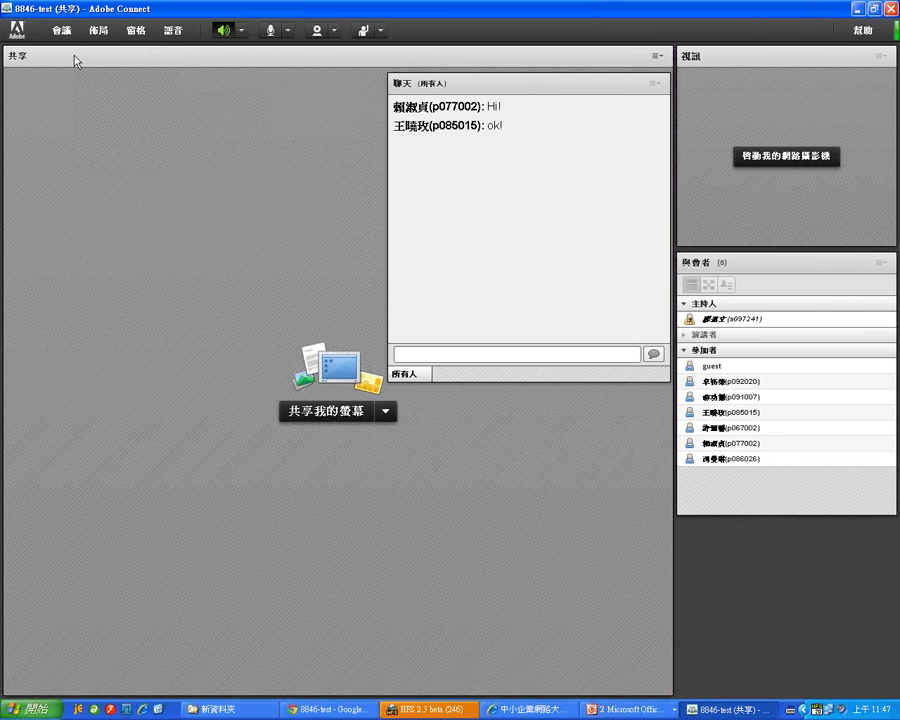
click(97, 30)
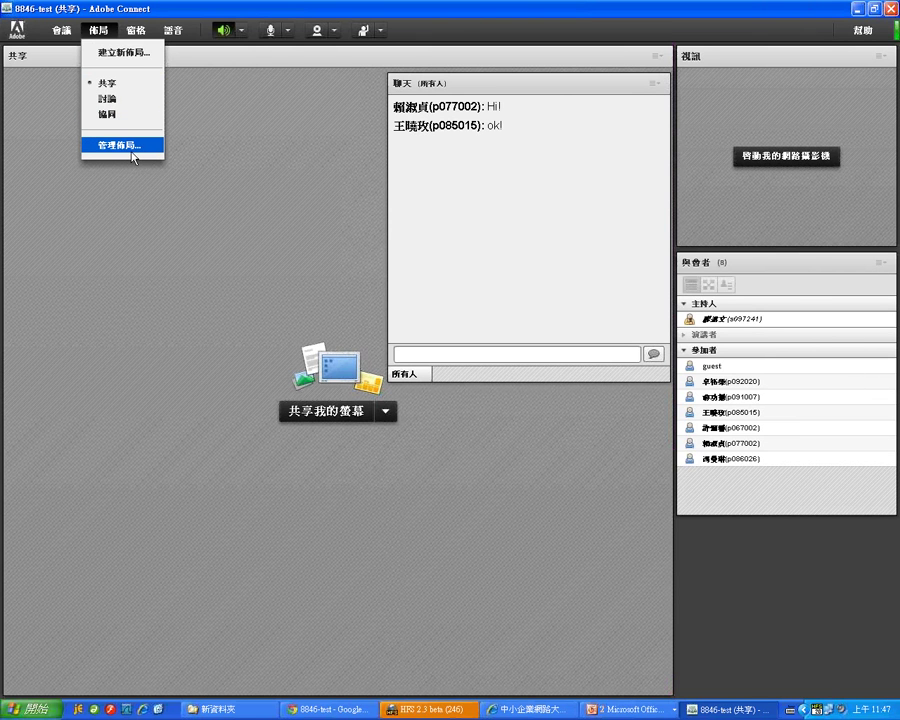
click(122, 100)
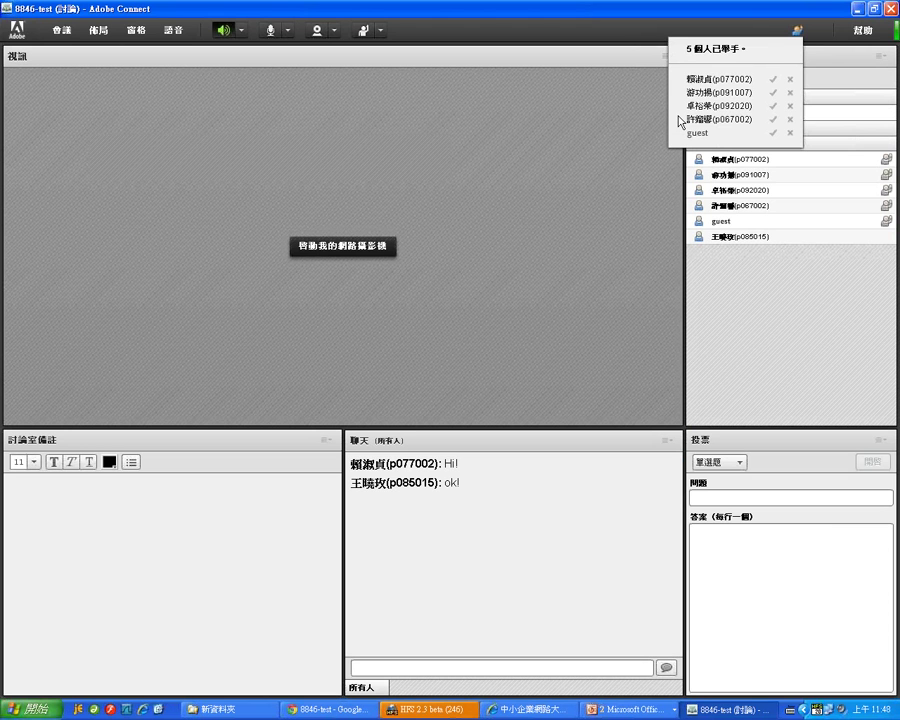
Approve the raised-hand requests of all attendees waiting in the notification, including guest
click(771, 80)
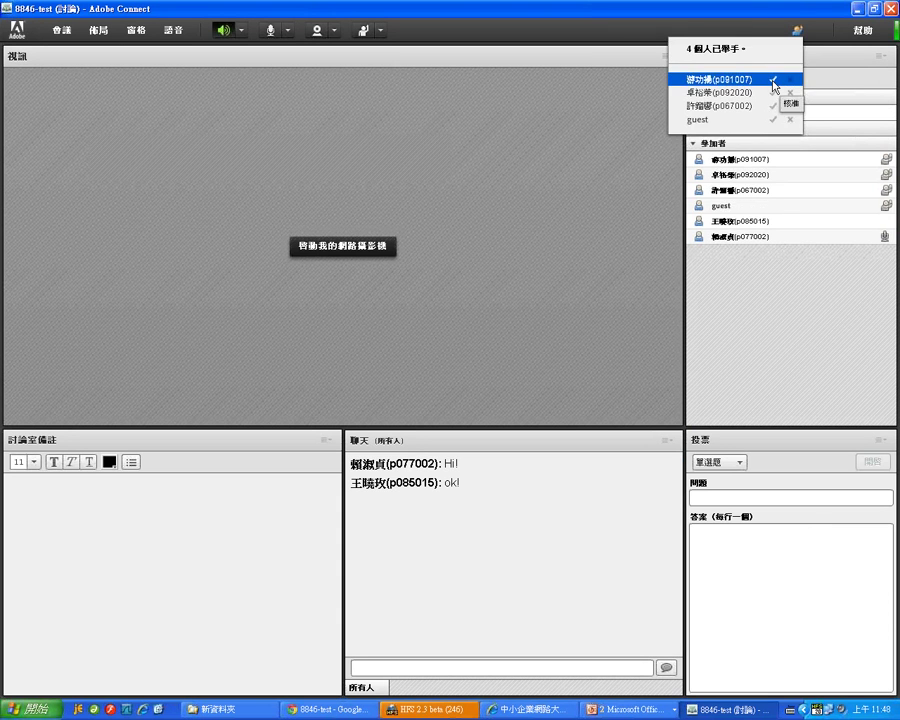
mouse_move(771, 240)
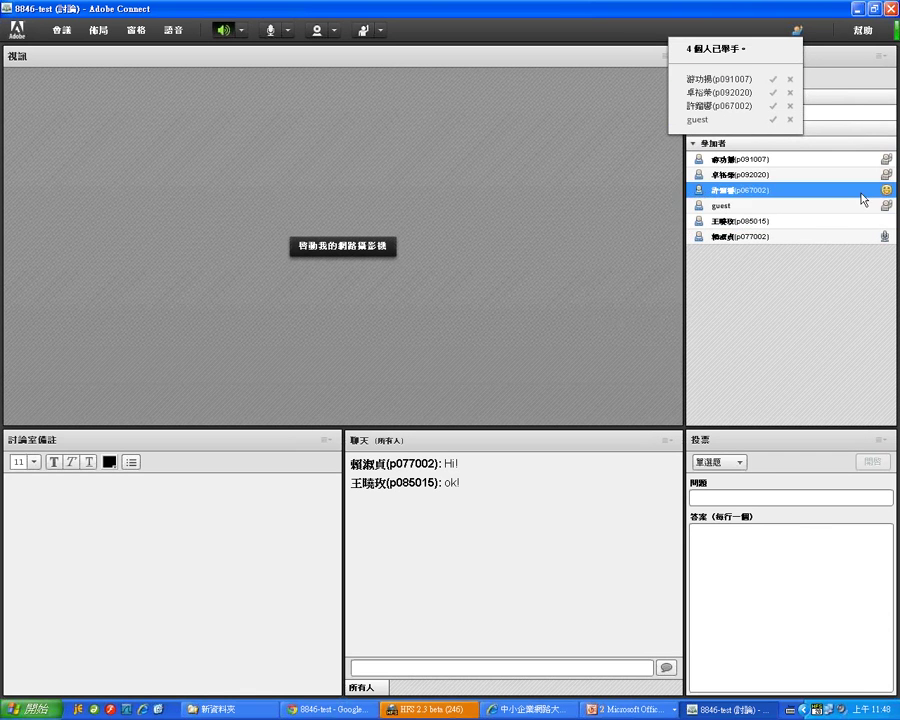
mouse_move(864, 199)
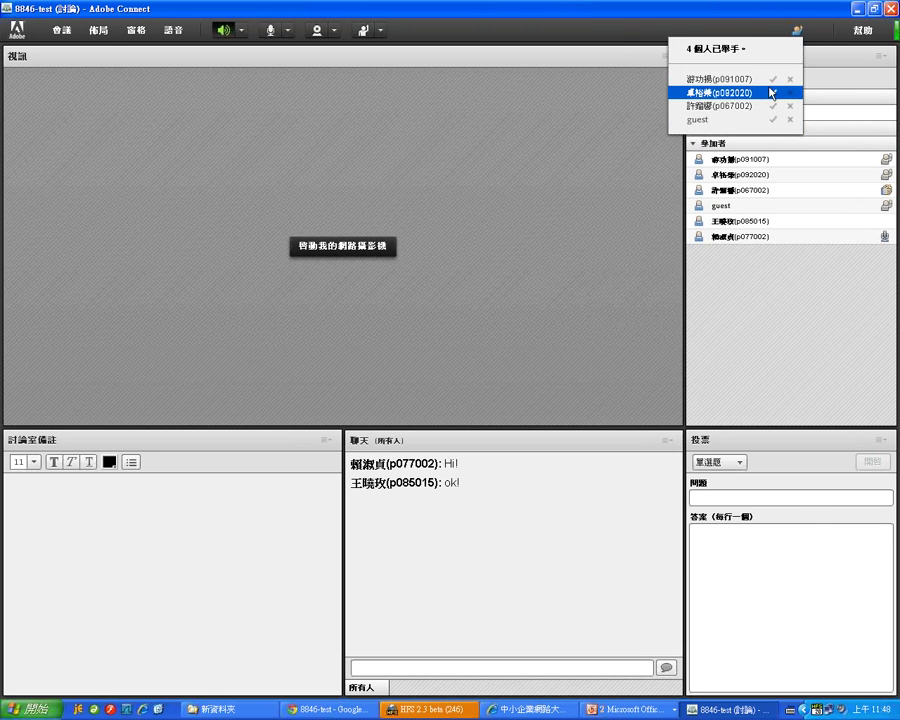
mouse_move(864, 243)
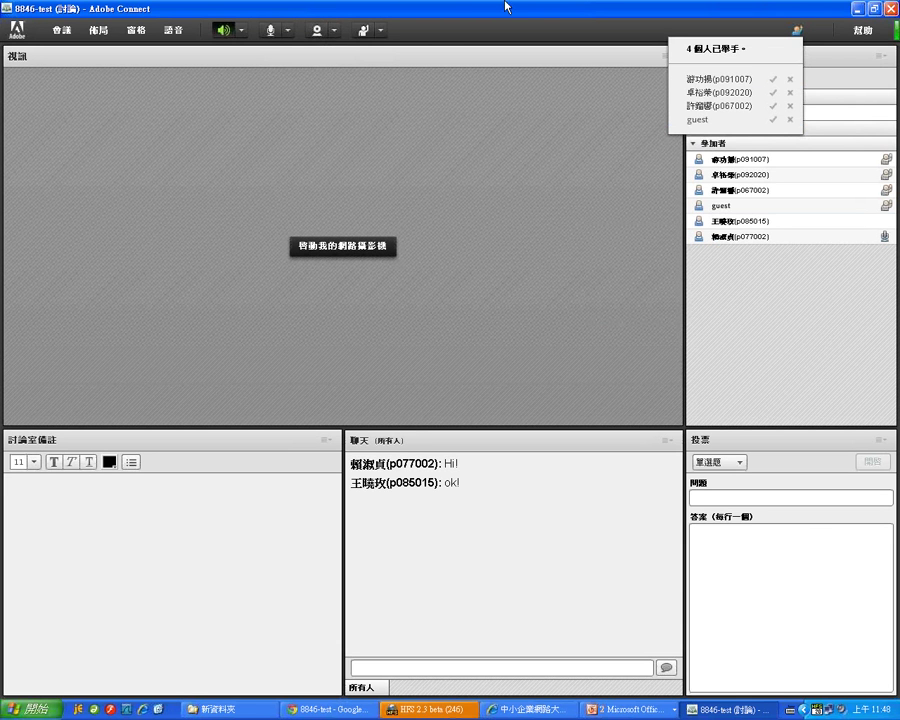
click(773, 79)
click(775, 81)
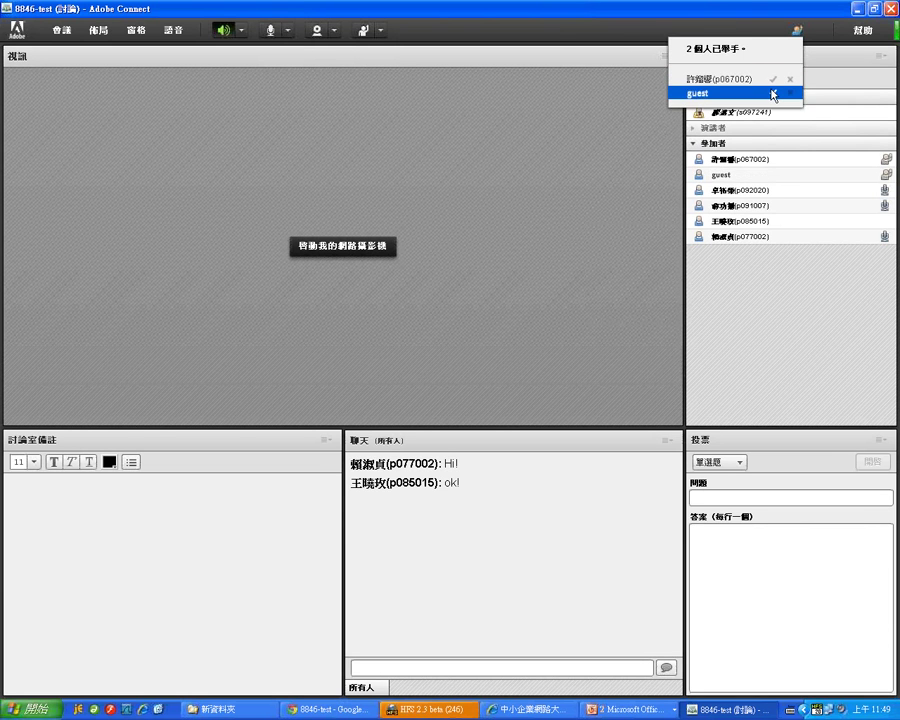
click(773, 93)
click(773, 81)
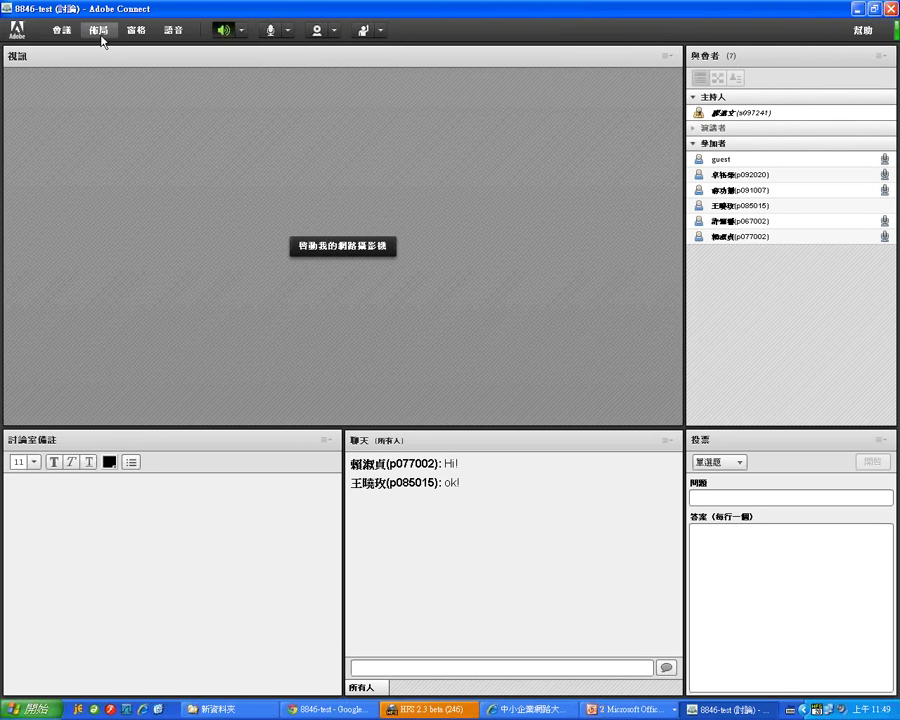
Hide the 投票 (Poll) pod and display it again in the discussion layout
click(134, 33)
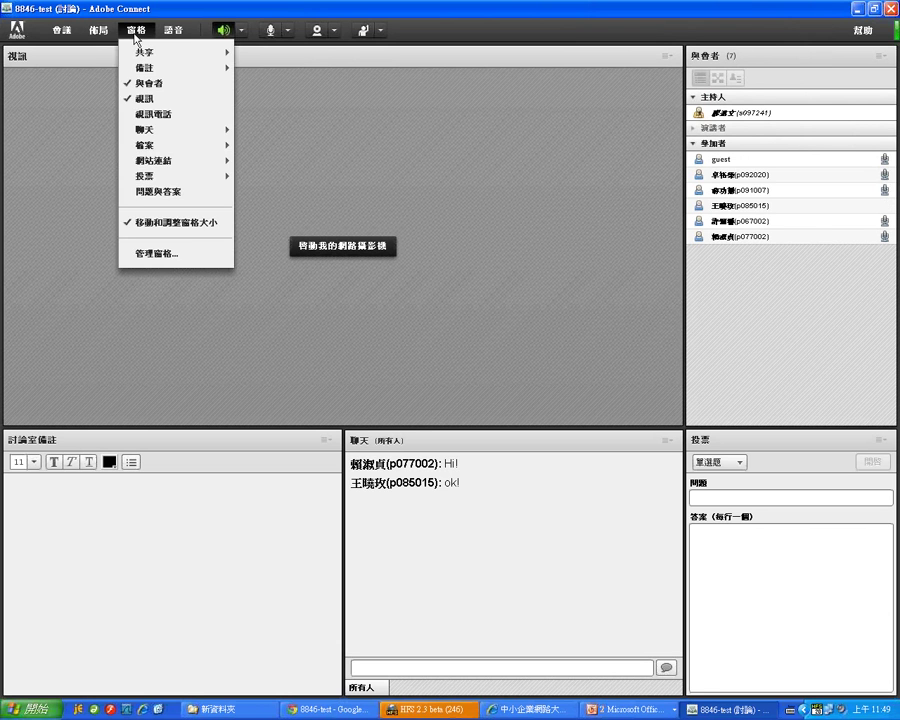
mouse_move(92, 35)
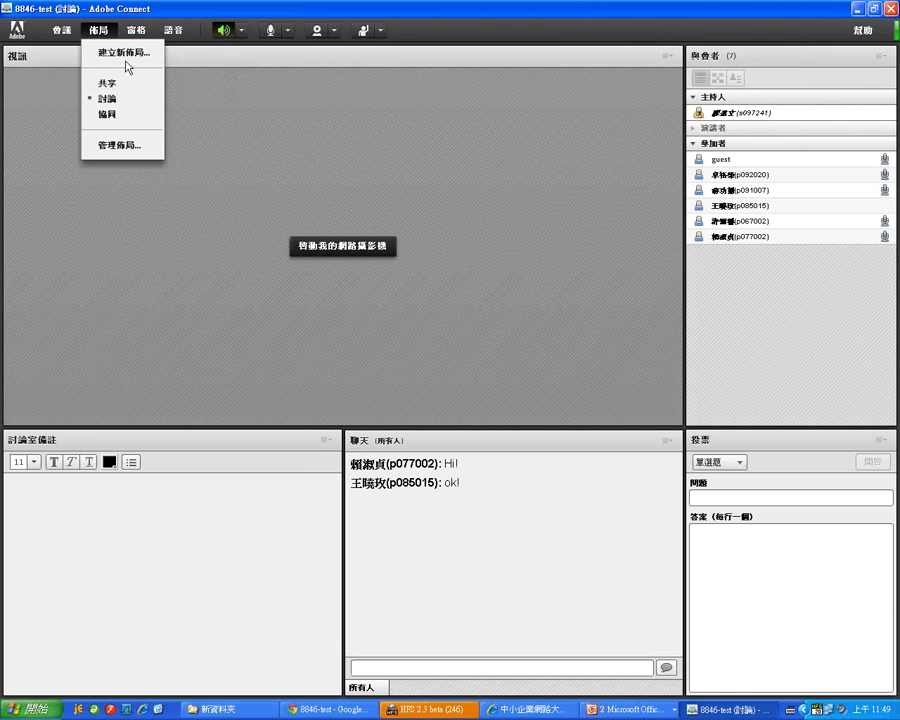
mouse_move(129, 40)
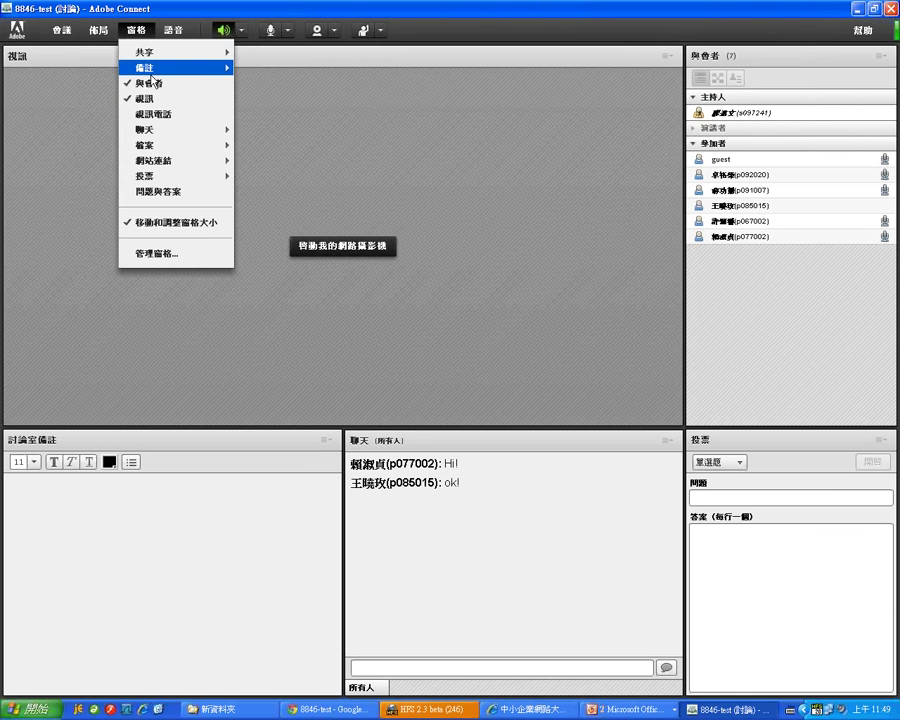
mouse_move(181, 177)
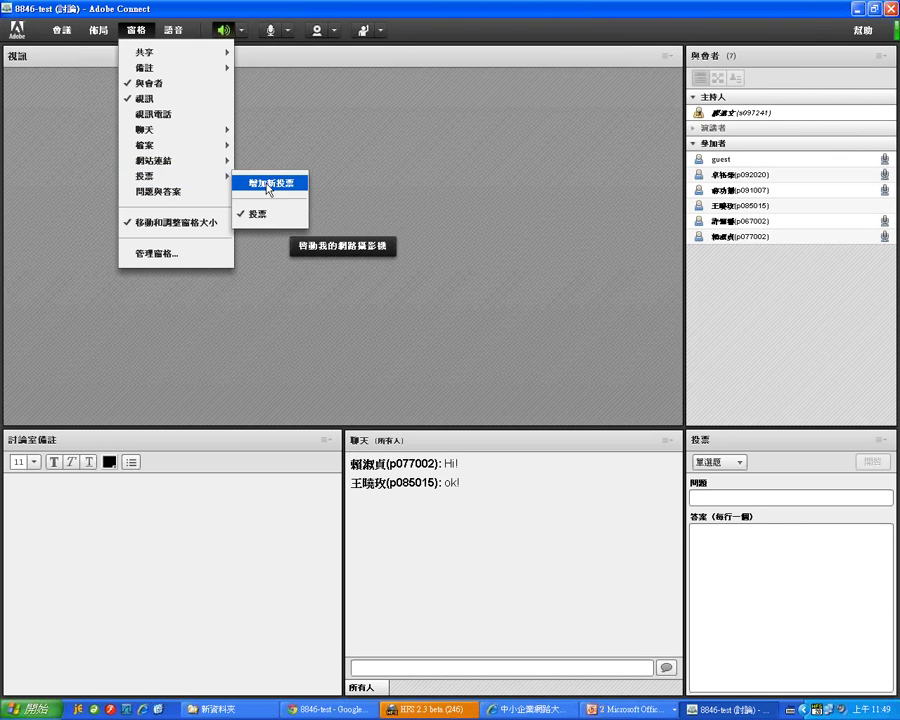
click(262, 216)
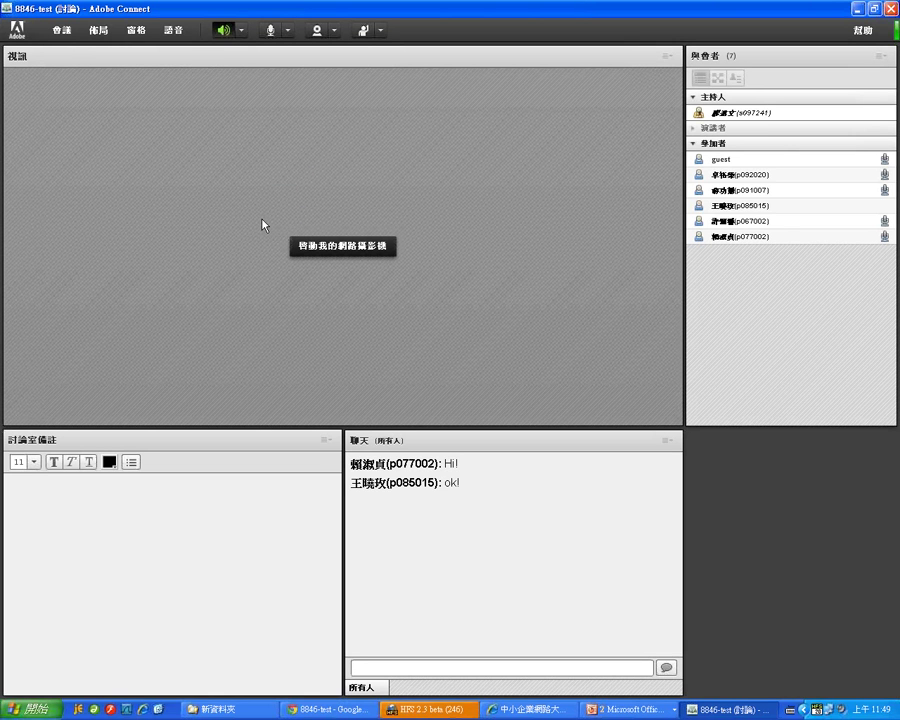
click(137, 34)
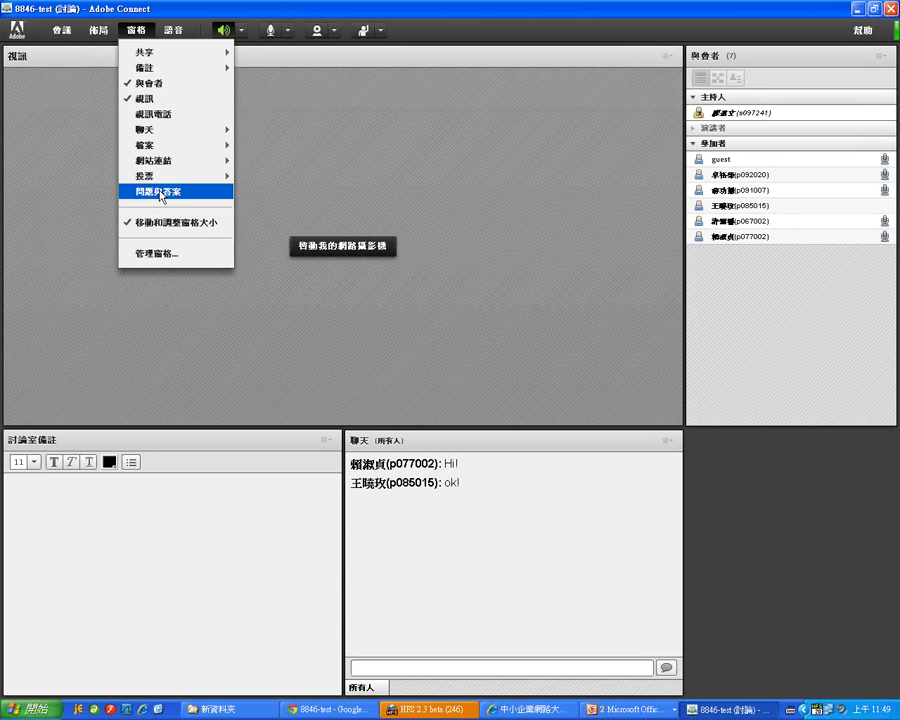
mouse_move(172, 178)
click(733, 444)
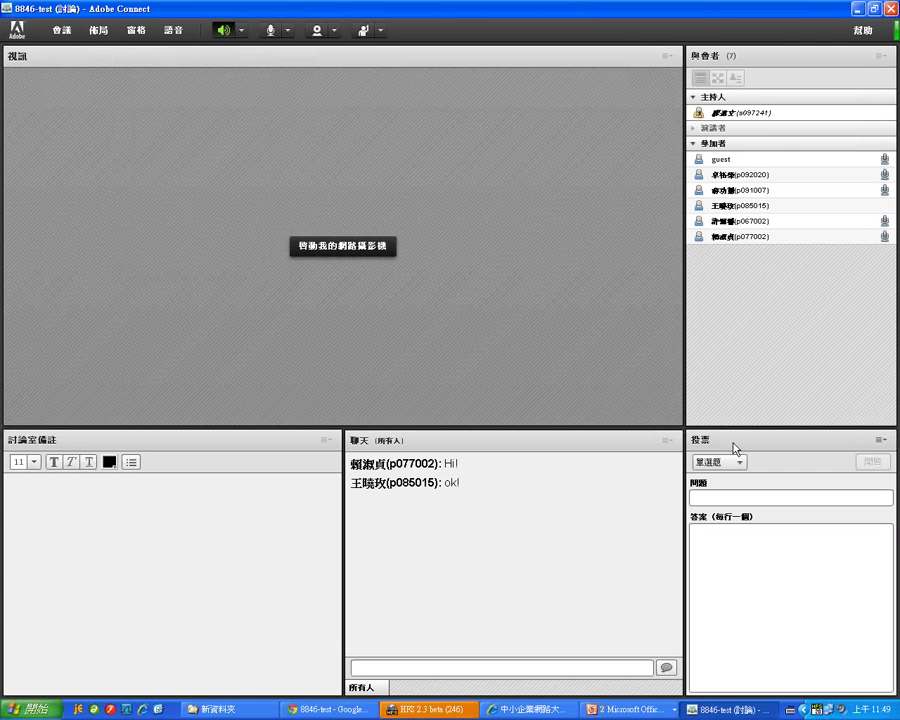
Move the poll pod over the video area and enlarge it toward that area's lower edge
drag(700, 420, 446, 90)
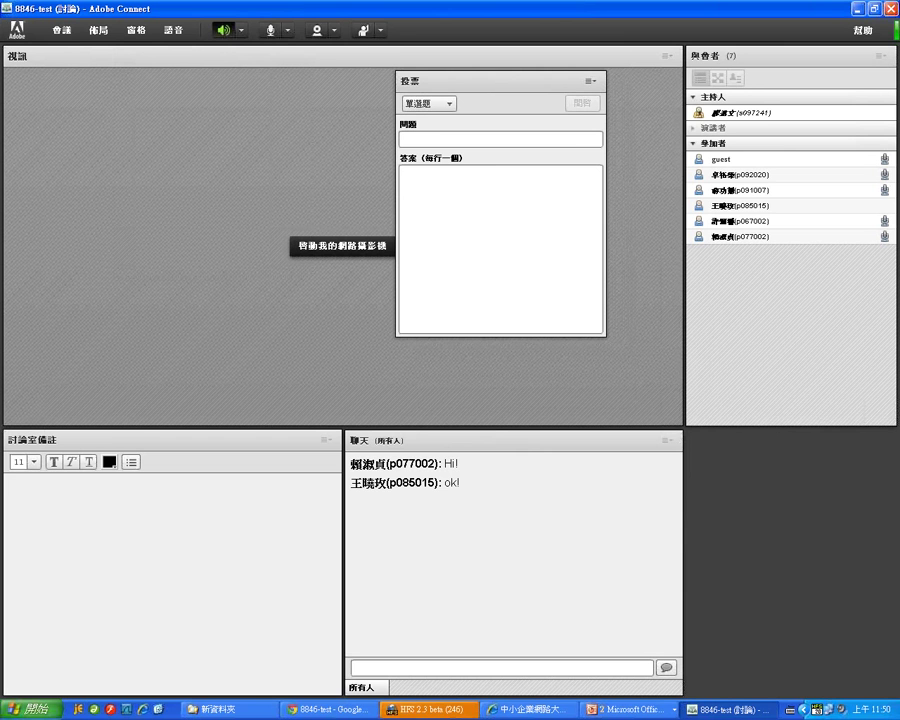
drag(606, 339, 677, 403)
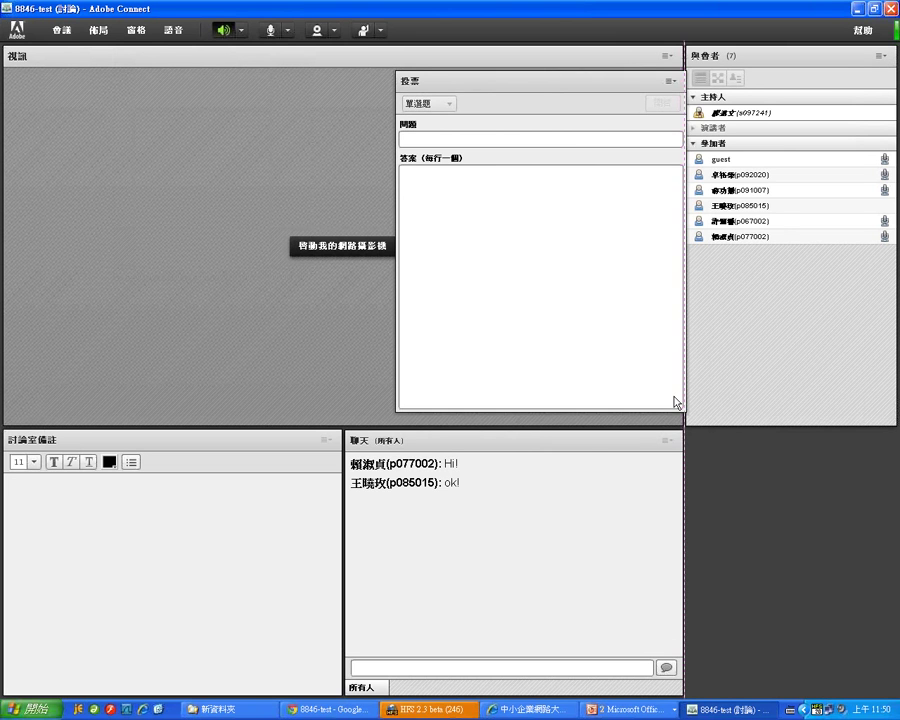
Enter the single-choice poll question "中午吃大餐好不好？" using Chinese input
click(522, 143)
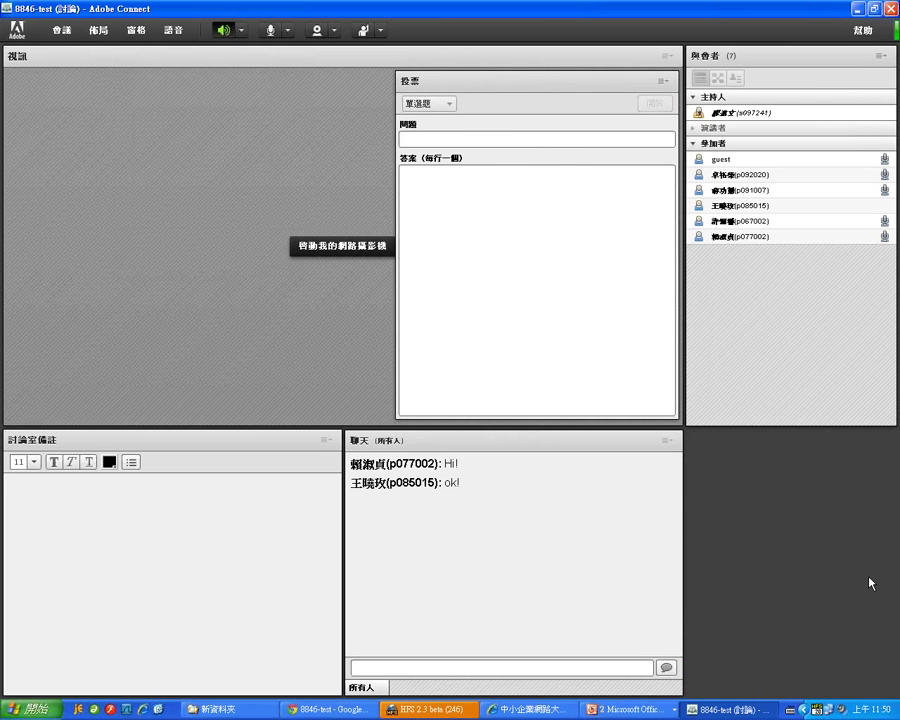
click(790, 709)
click(766, 672)
text(中)
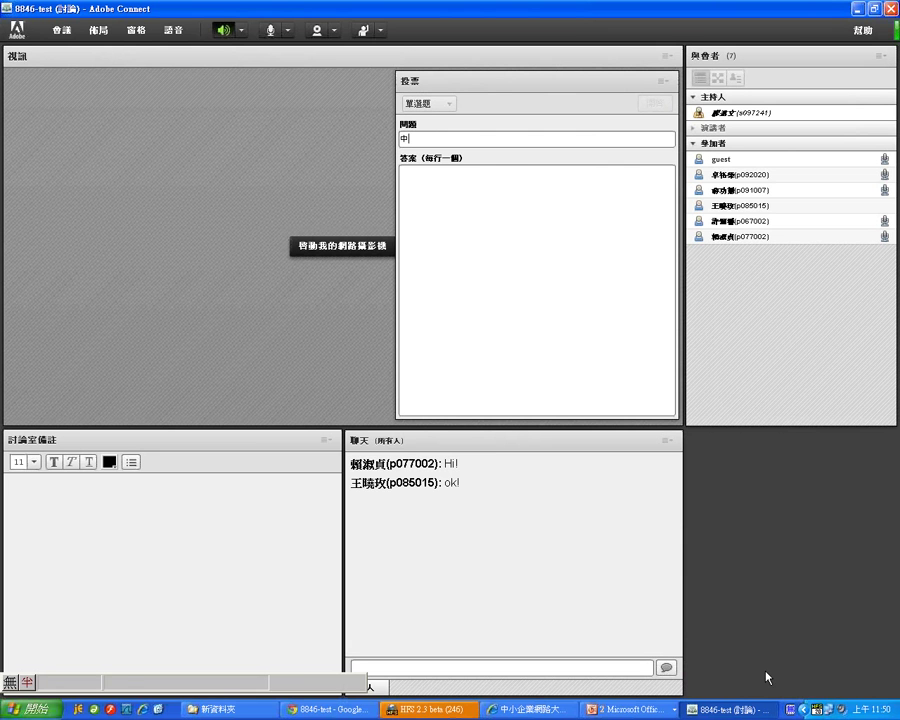
text(午吃大餐)
text(g)
key(BackSpace)
text(gz好不好？)
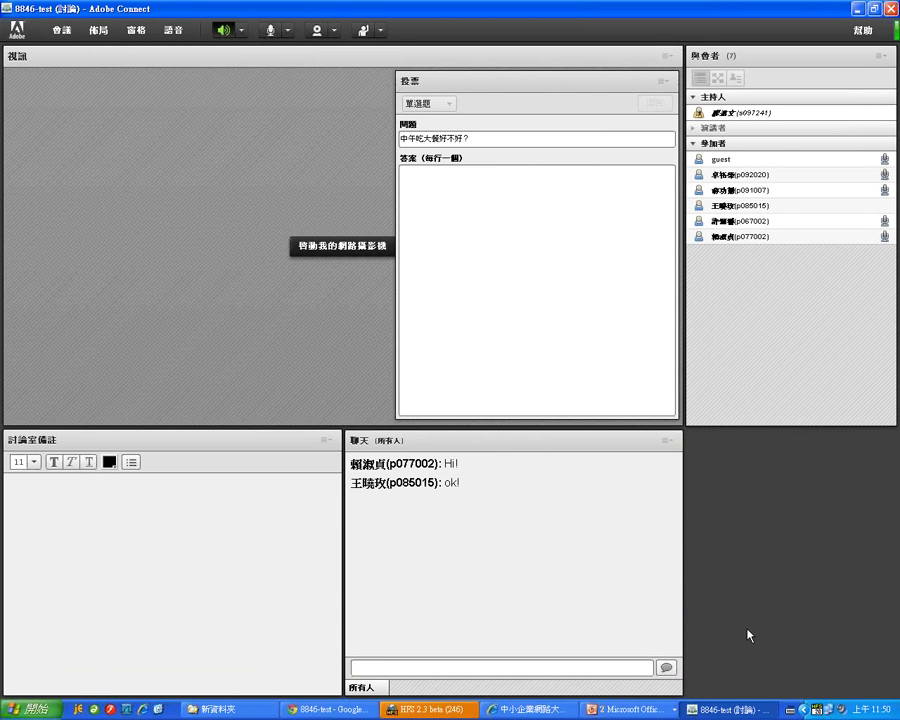
Enter the poll answers 是 and 否 on separate lines
click(430, 199)
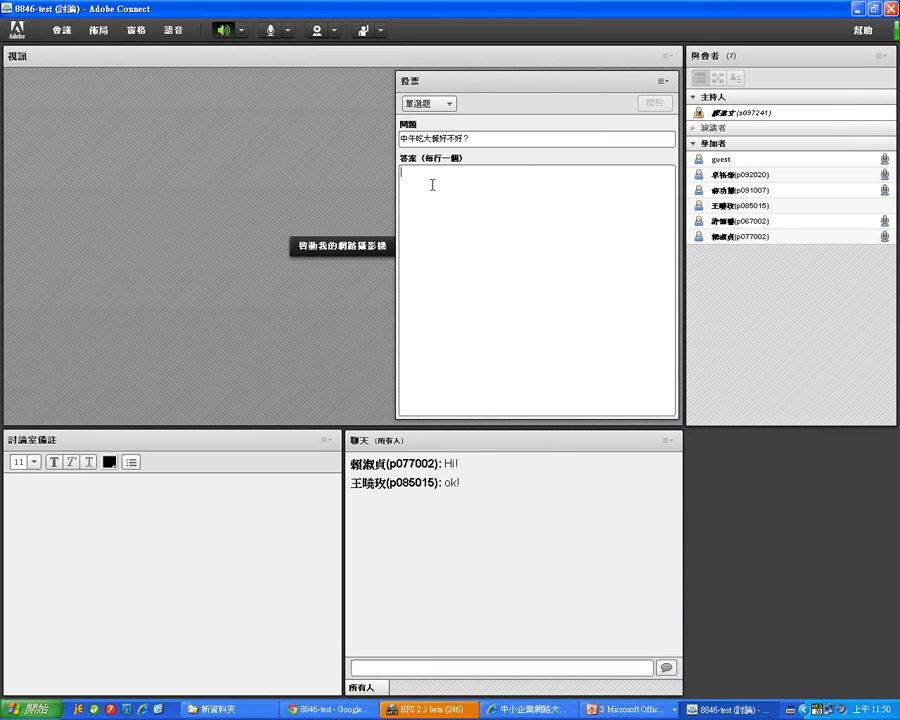
text(j)
key(BackSpace)
key(ctrl+space)
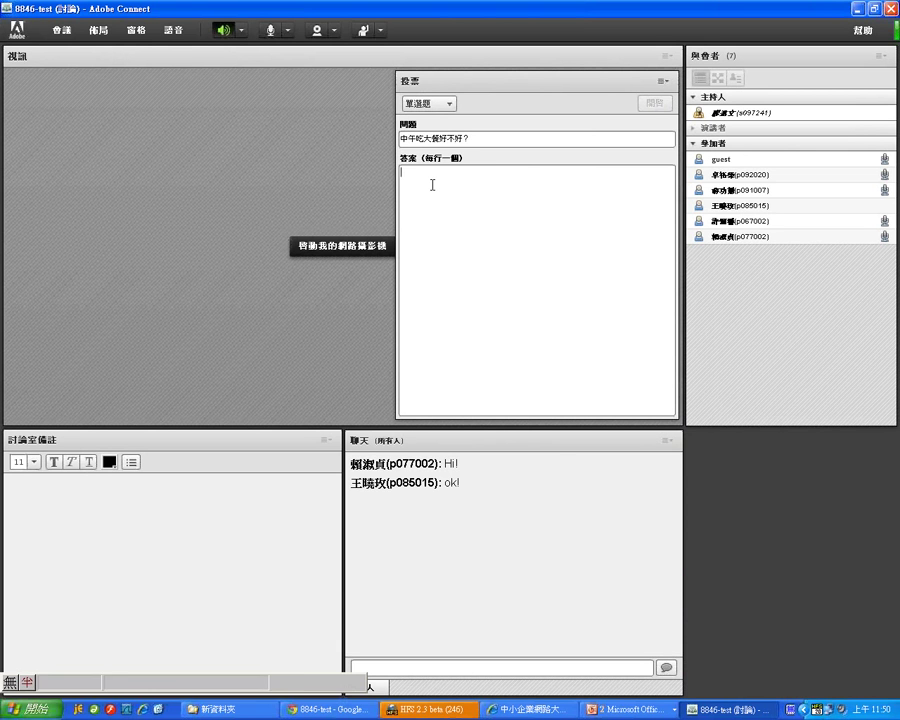
text(是)
key(Return)
text(否)
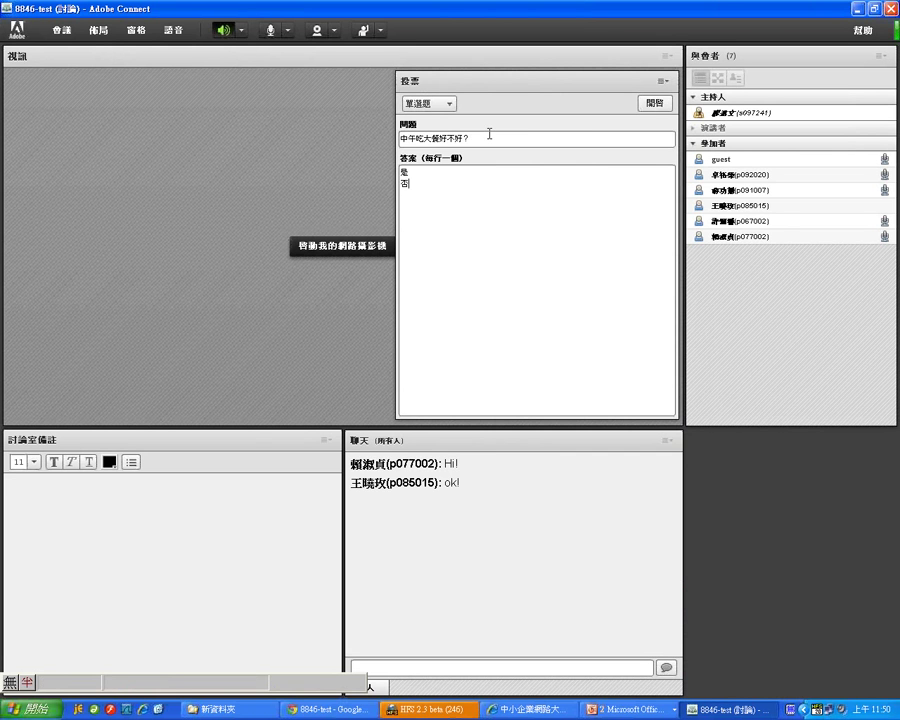
Open the poll with its results broadcast to attendees, and widen the poll pod farther across the video area
click(652, 103)
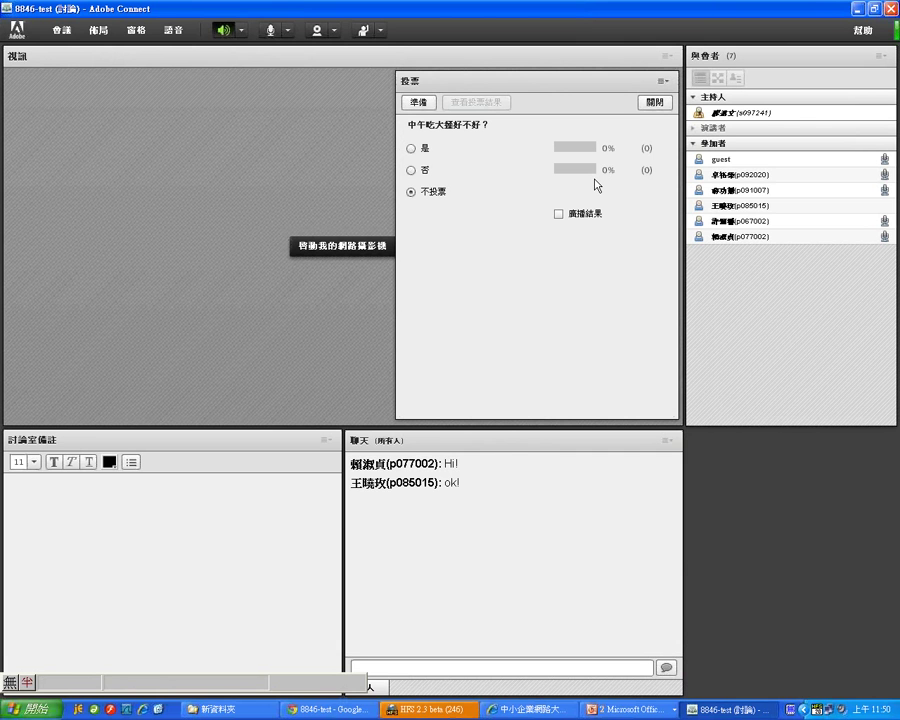
click(559, 215)
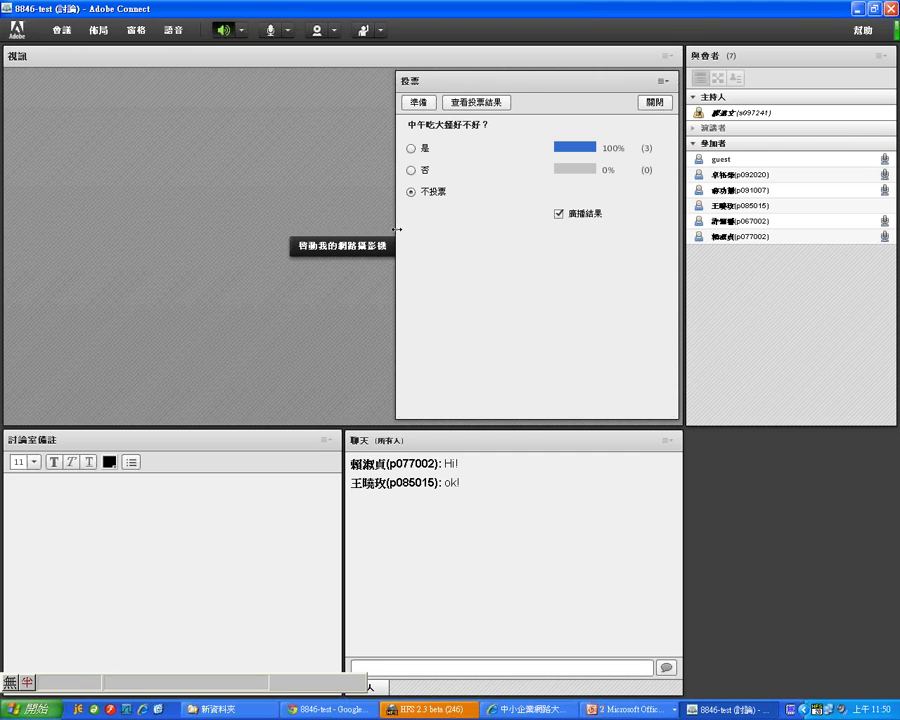
drag(397, 230, 314, 236)
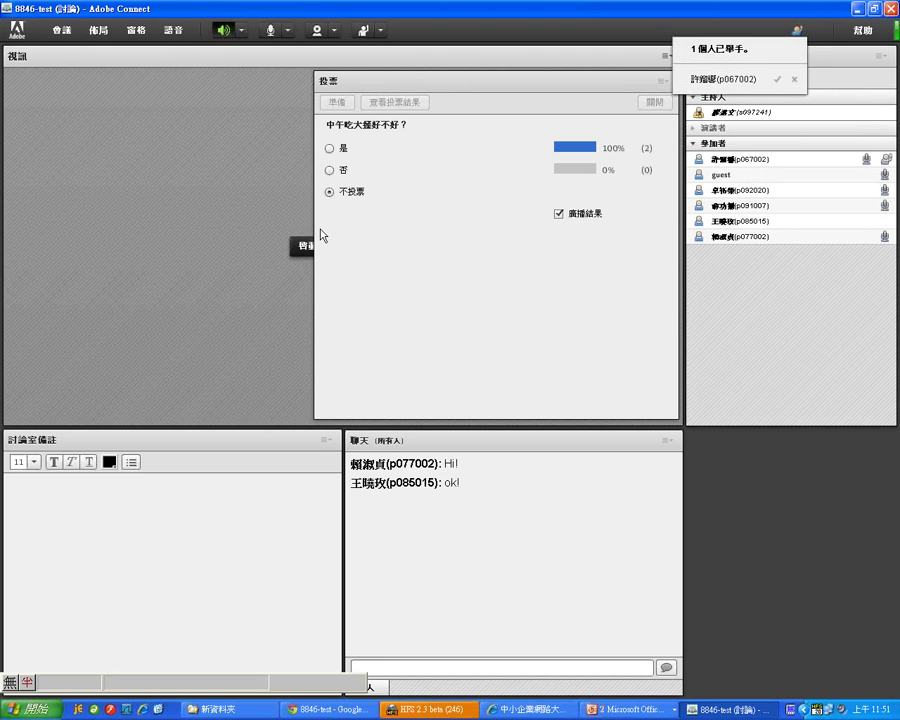
Approve the attendees' raised-hand requests as they come in while the lunch poll is open
click(776, 79)
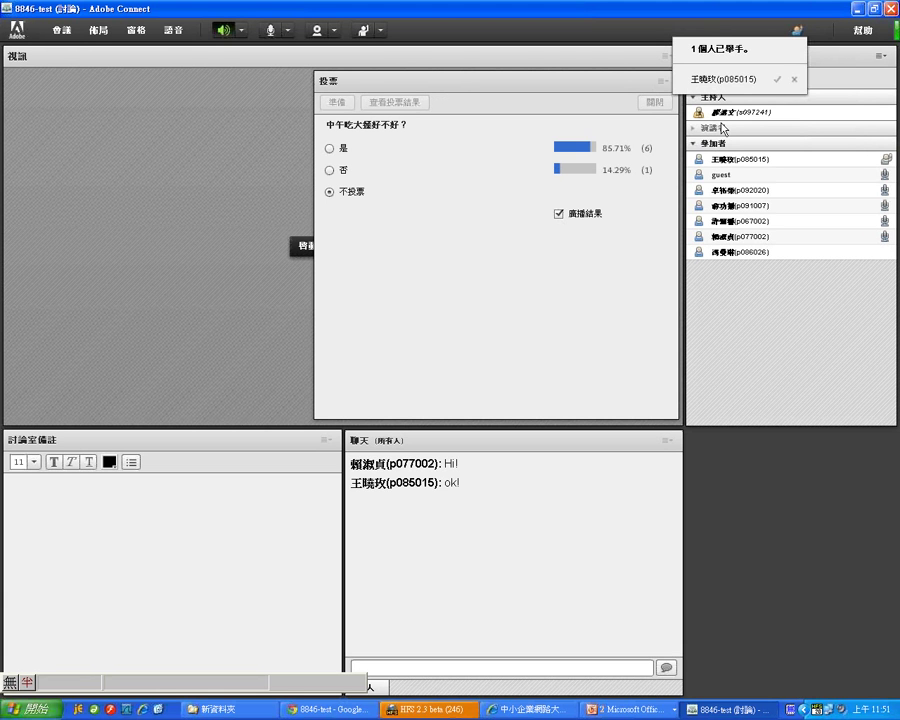
click(777, 79)
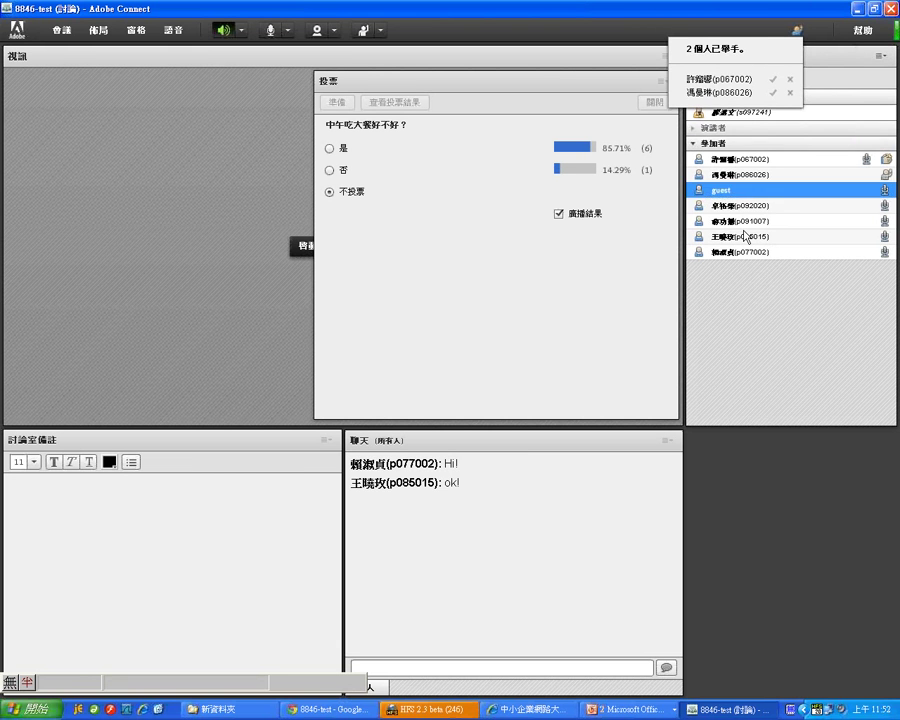
click(773, 79)
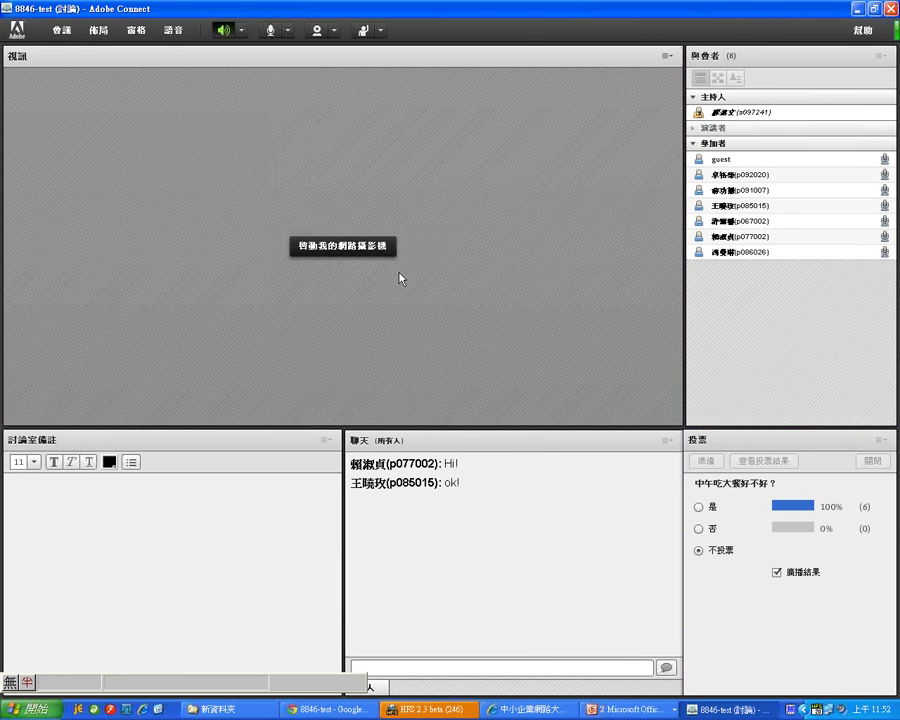
Switch the meeting to the 共享 layout and move the chat pod out of the share area to beneath the attendee list
click(103, 32)
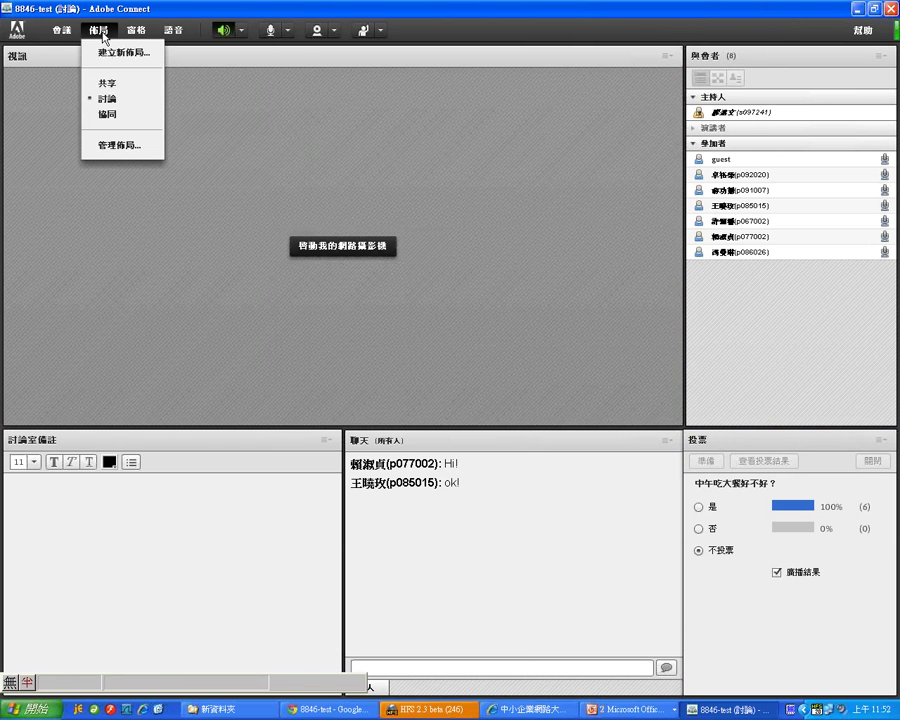
click(107, 84)
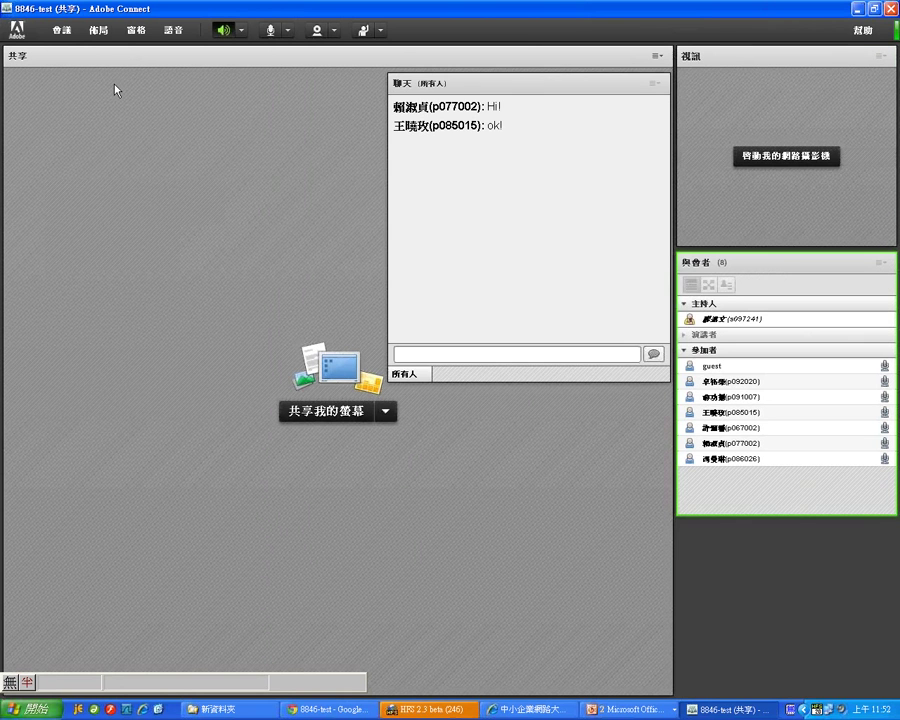
drag(411, 83, 627, 463)
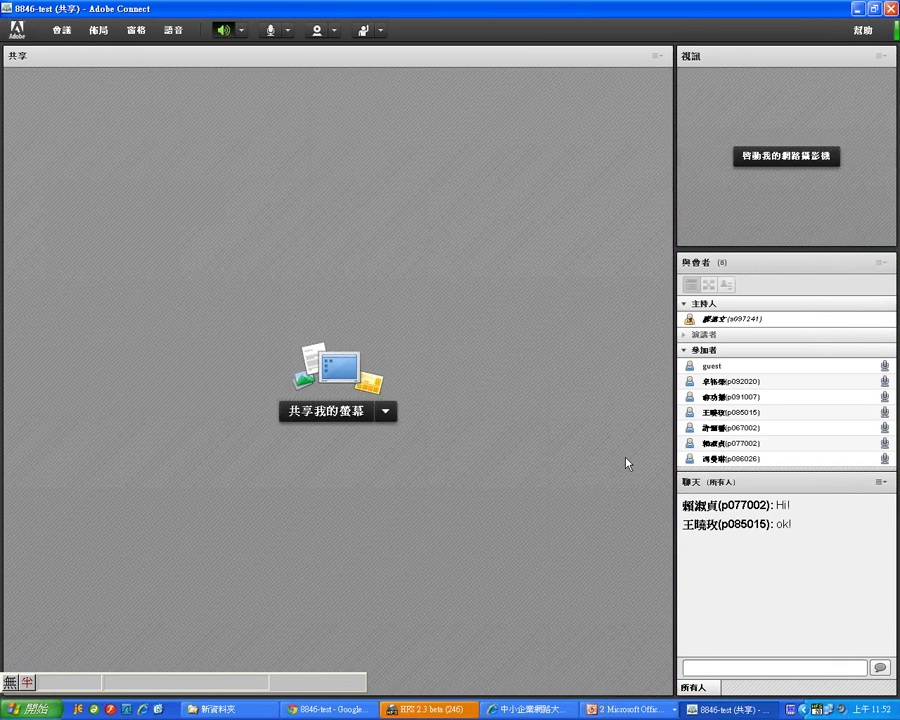
Open the list of content types that can be shared in the empty share pod
click(387, 411)
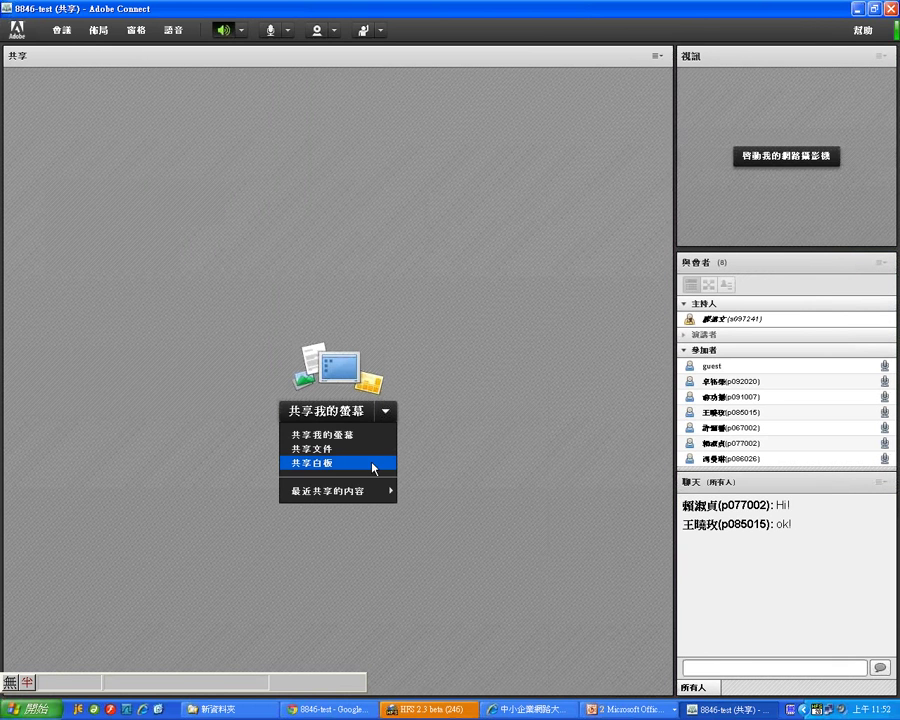